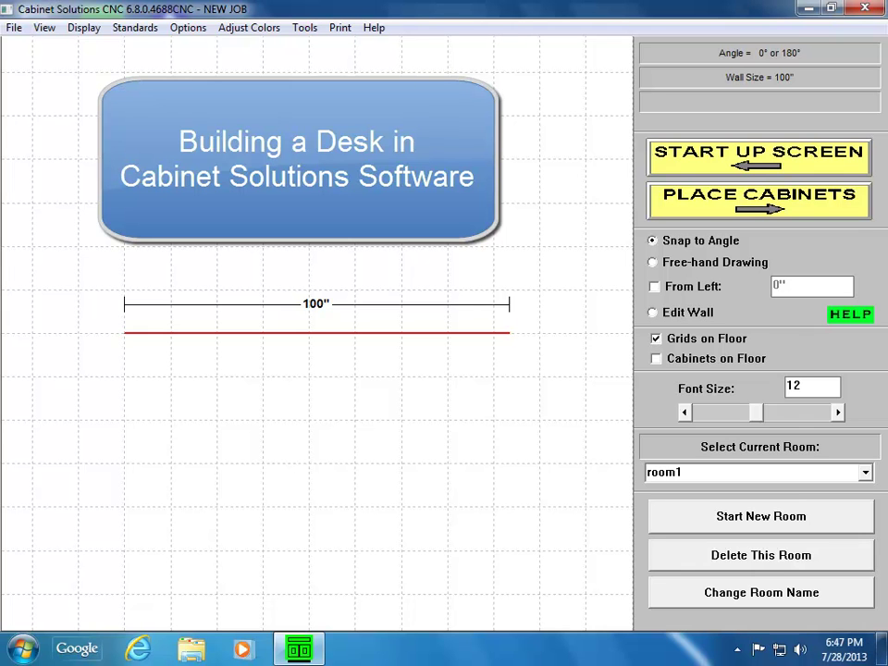
Place a 72-inch-wide drawer bank cabinet on the wall and view it in front elevation
left_click(721, 200)
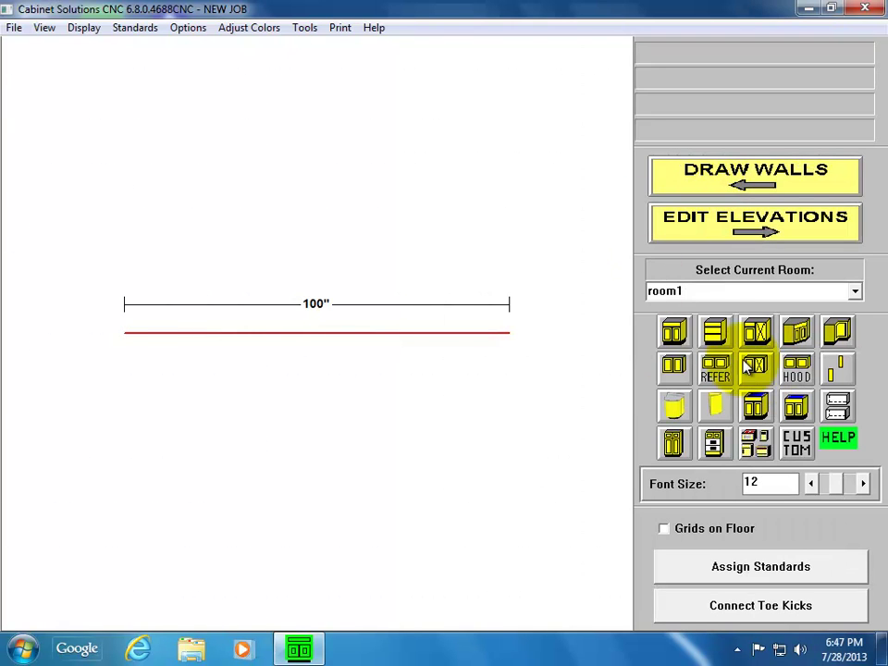
left_click(714, 330)
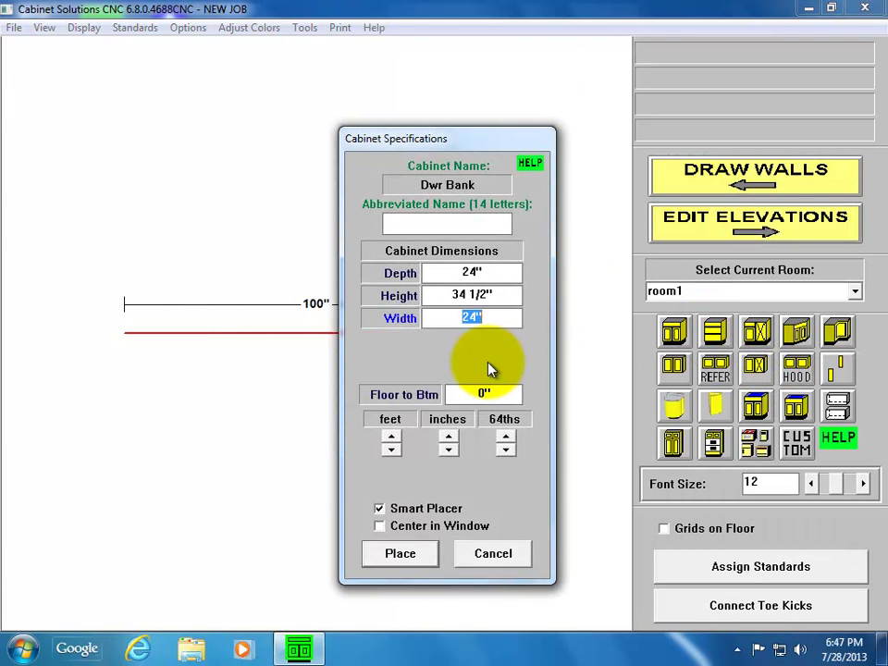
type("72")
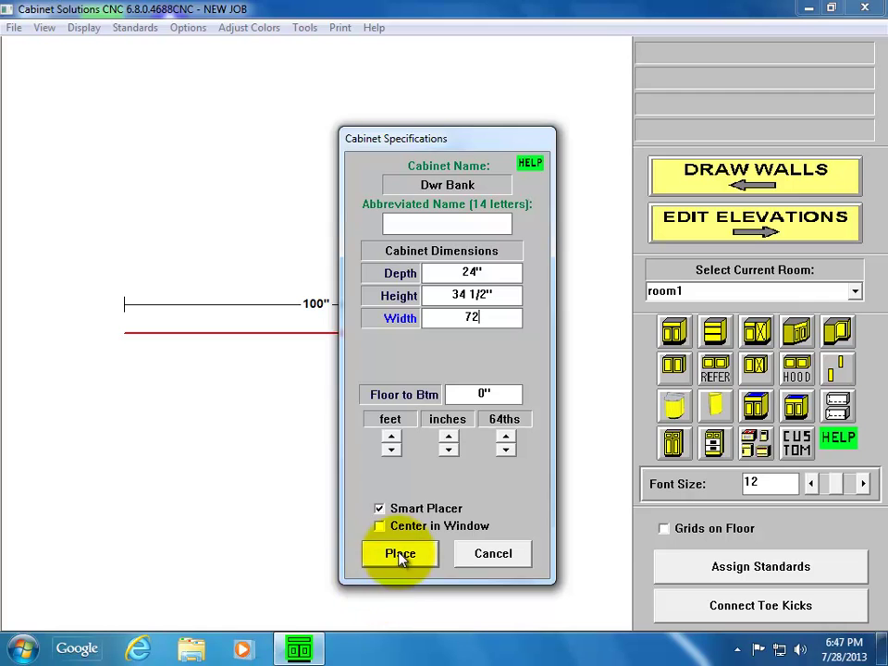
left_click(401, 554)
left_click(301, 389)
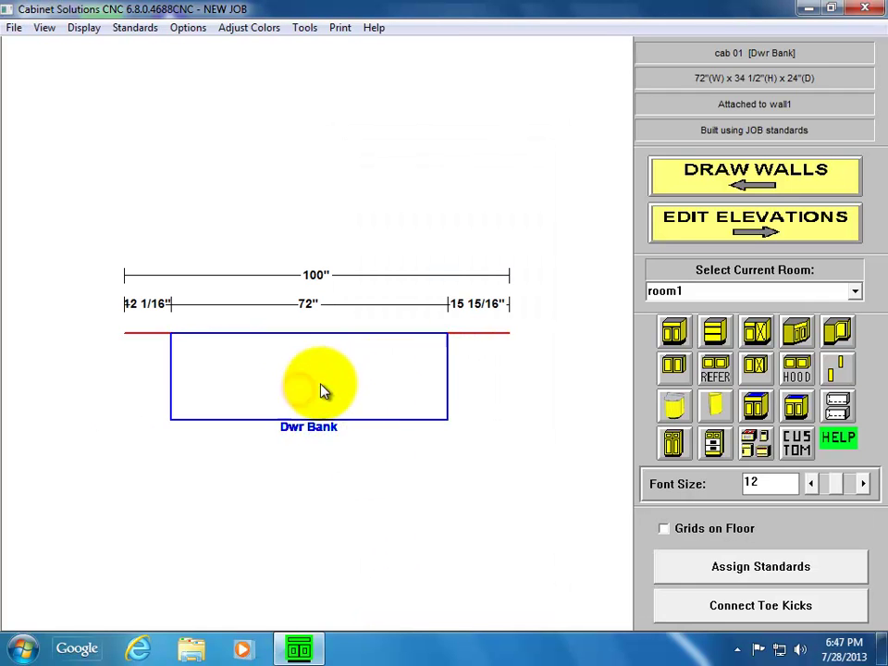
left_click(711, 222)
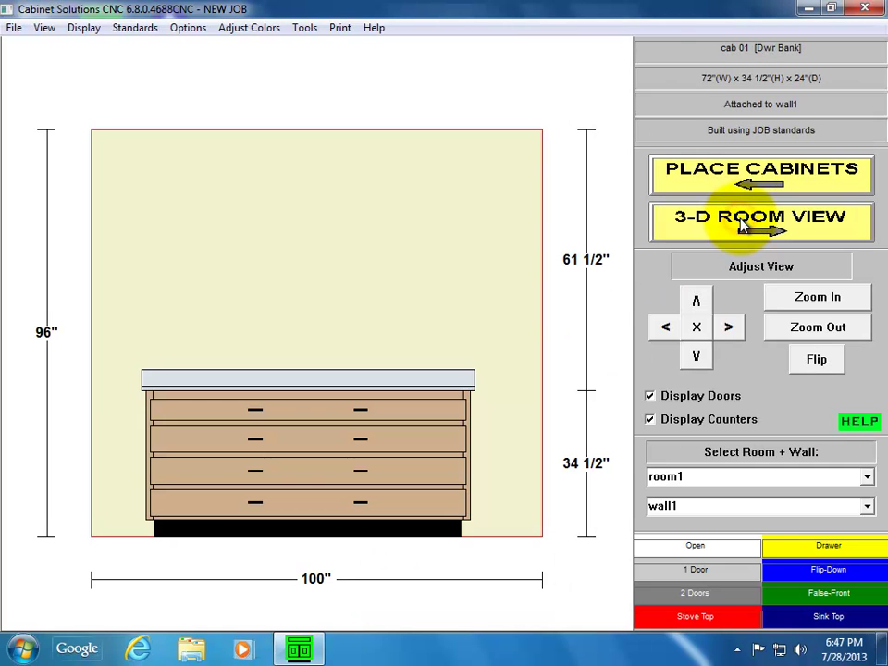
Set the center stile partition to split the bottom, top, stretcher, nailer and back
left_click(284, 446)
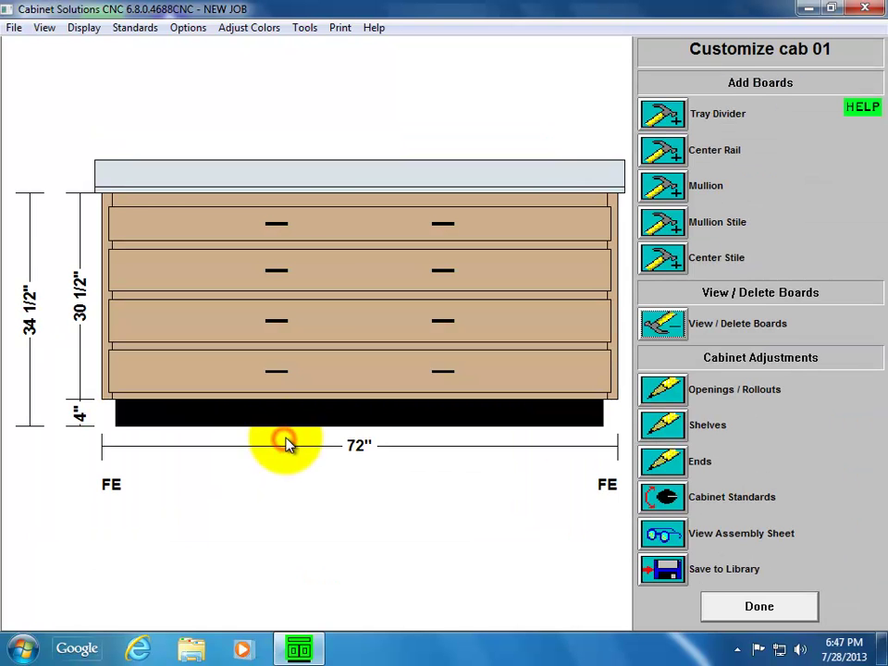
left_click(672, 265)
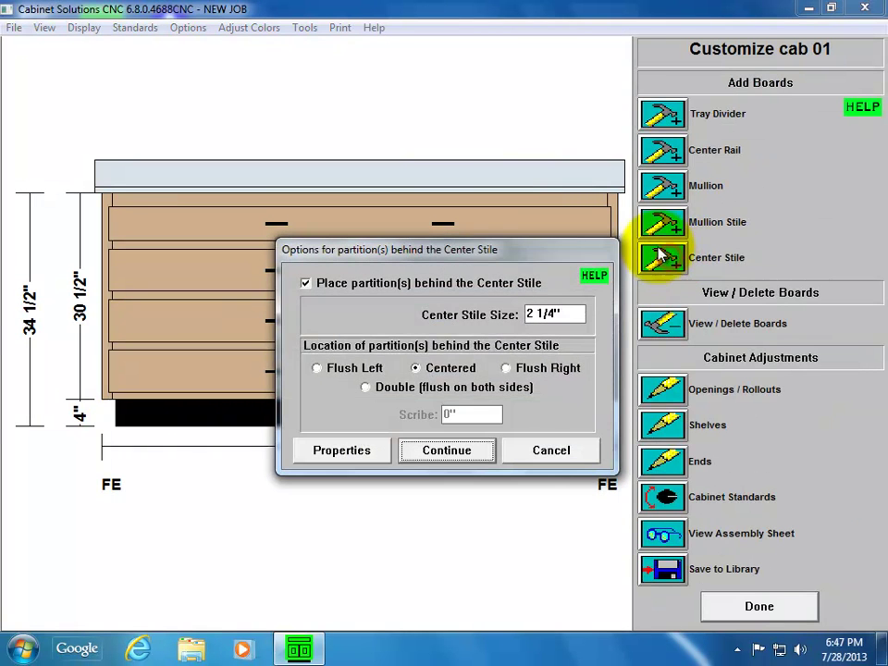
left_click(356, 455)
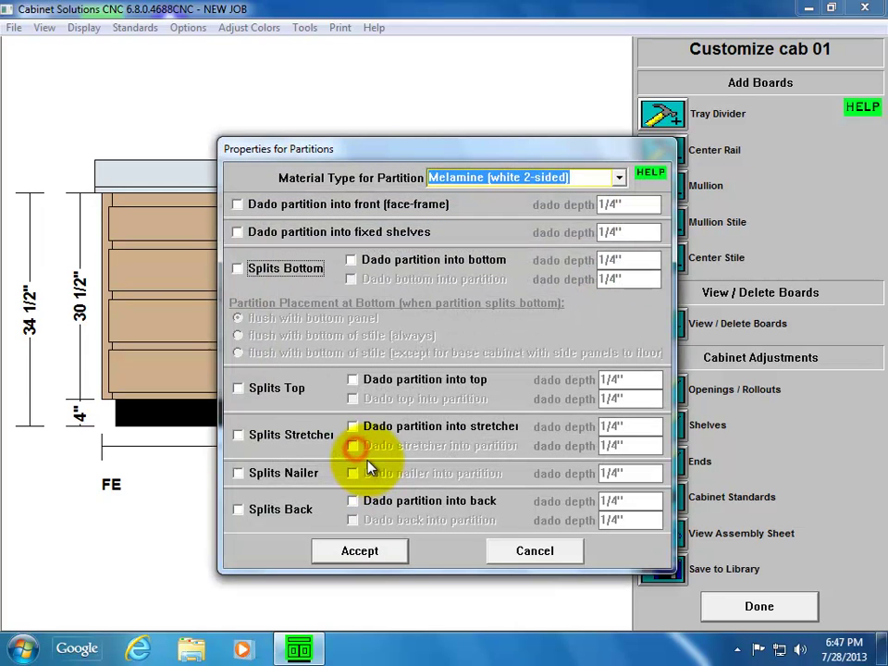
left_click(292, 277)
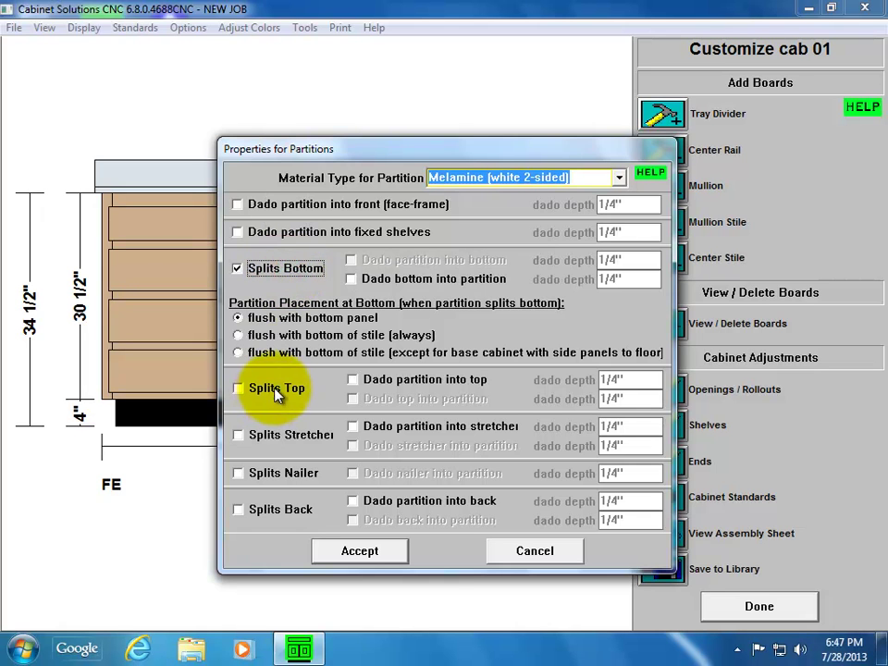
left_click(276, 389)
left_click(279, 435)
left_click(281, 473)
left_click(280, 510)
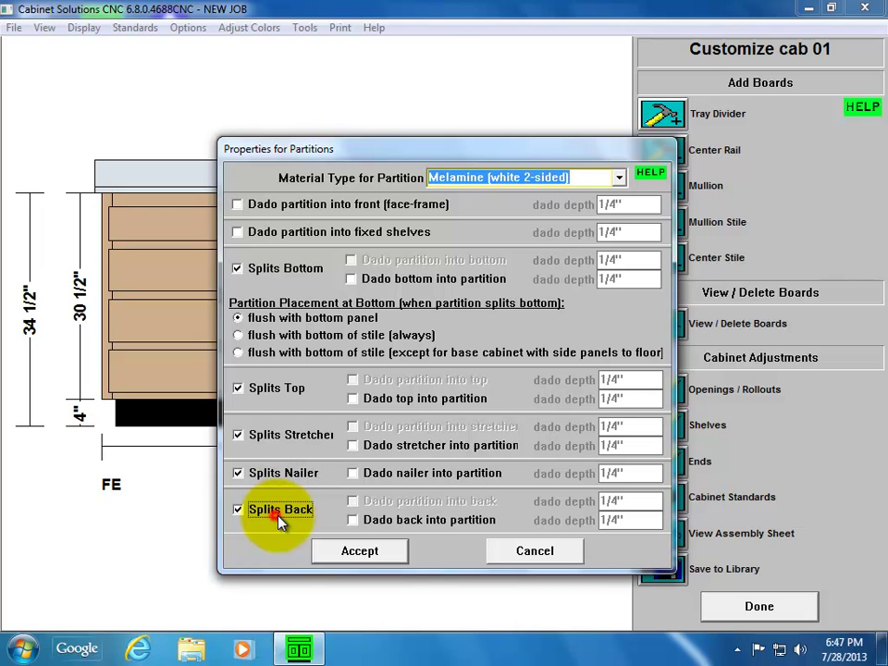
left_click(370, 552)
Add two center stiles, dividing the drawer bank into three drawer columns
left_click(455, 453)
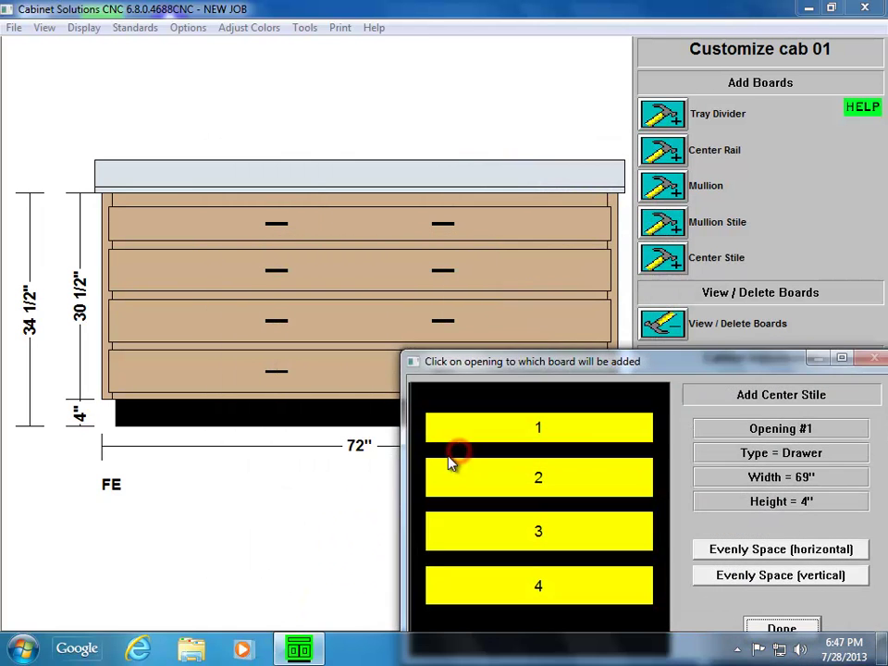
left_click(559, 483)
left_click(595, 485)
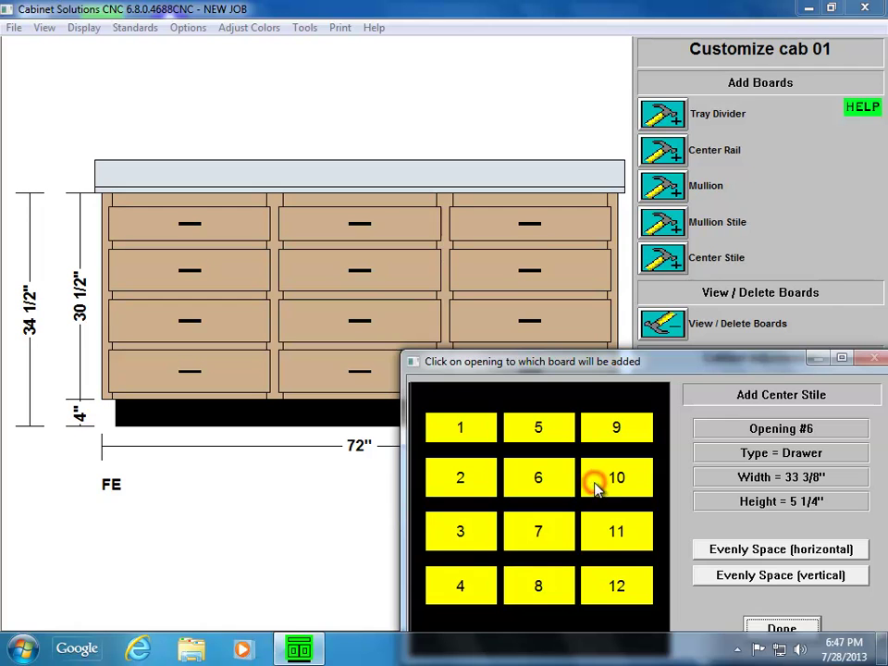
left_click(786, 629)
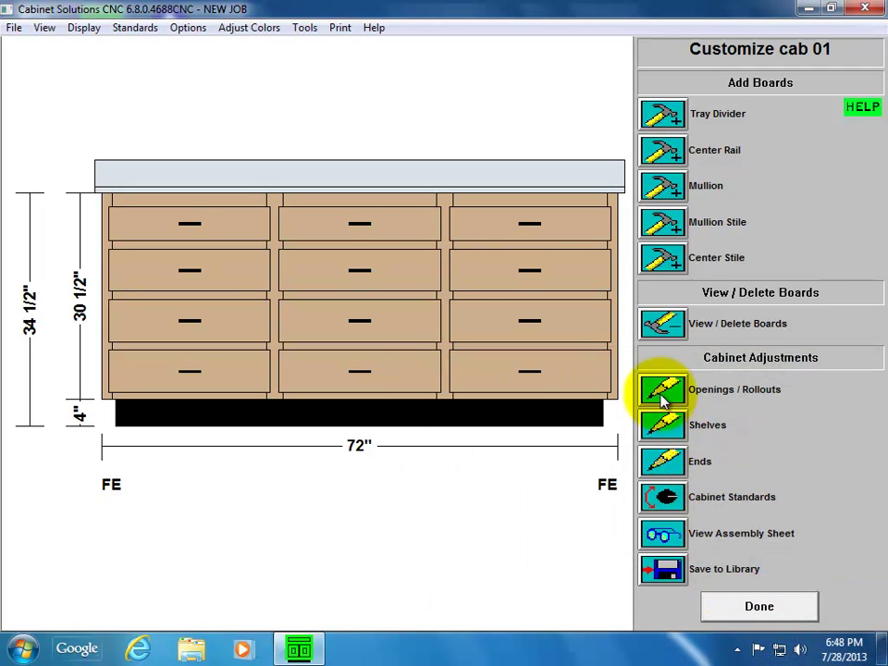
Delete the center rails in the middle column, leaving one tall centre opening
left_click(665, 328)
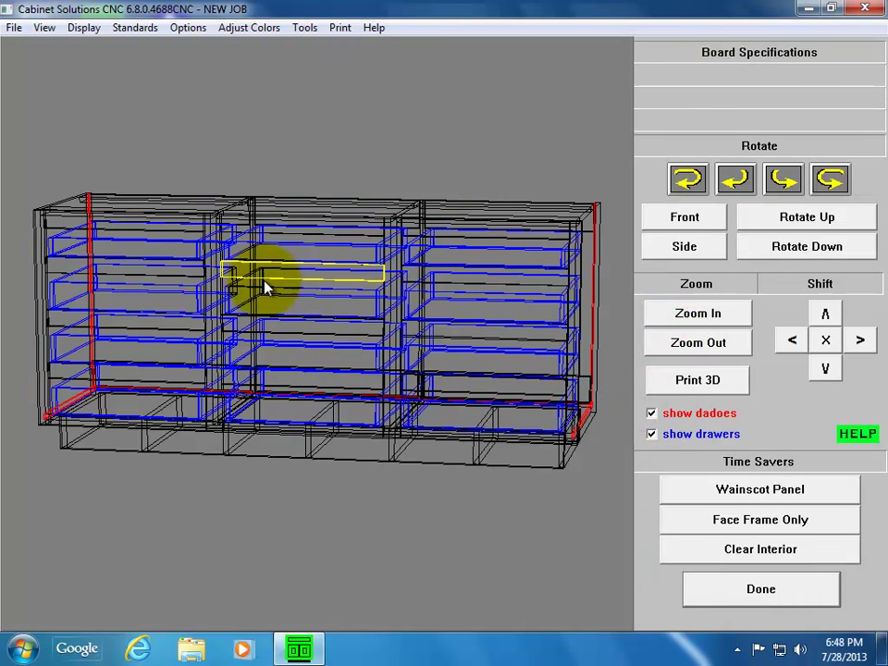
left_click(282, 262)
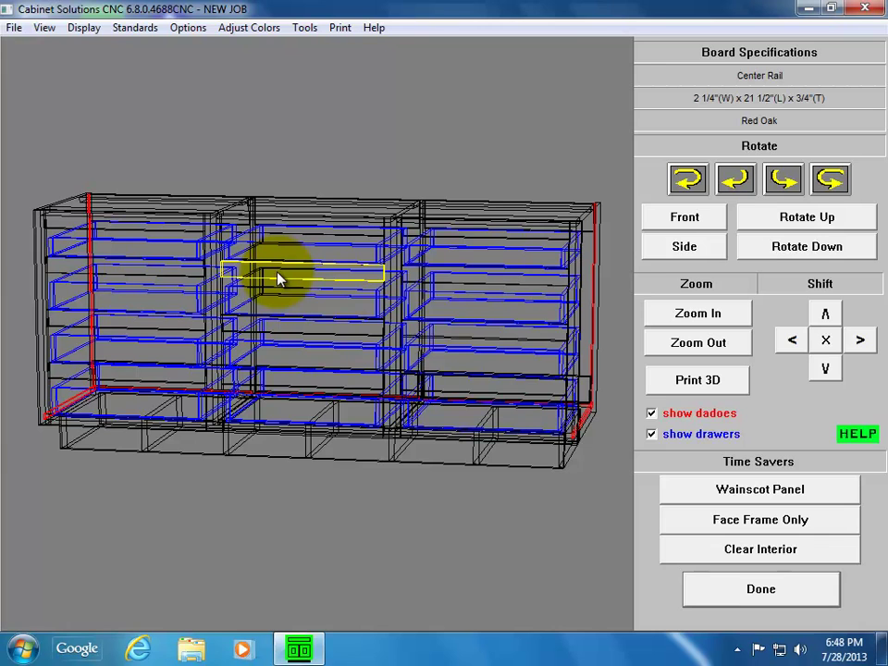
right_click(278, 274)
left_click(513, 384)
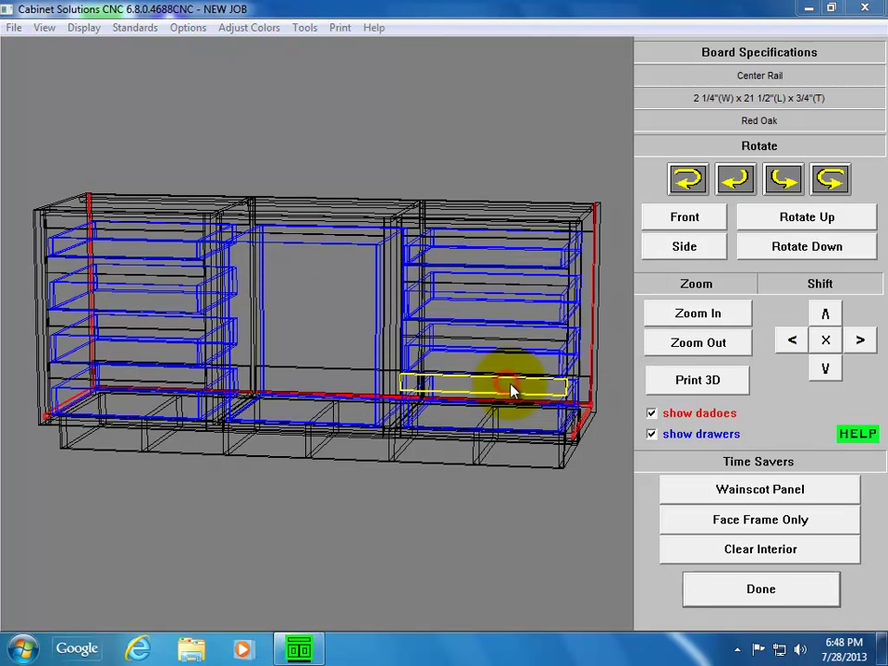
left_click(300, 365)
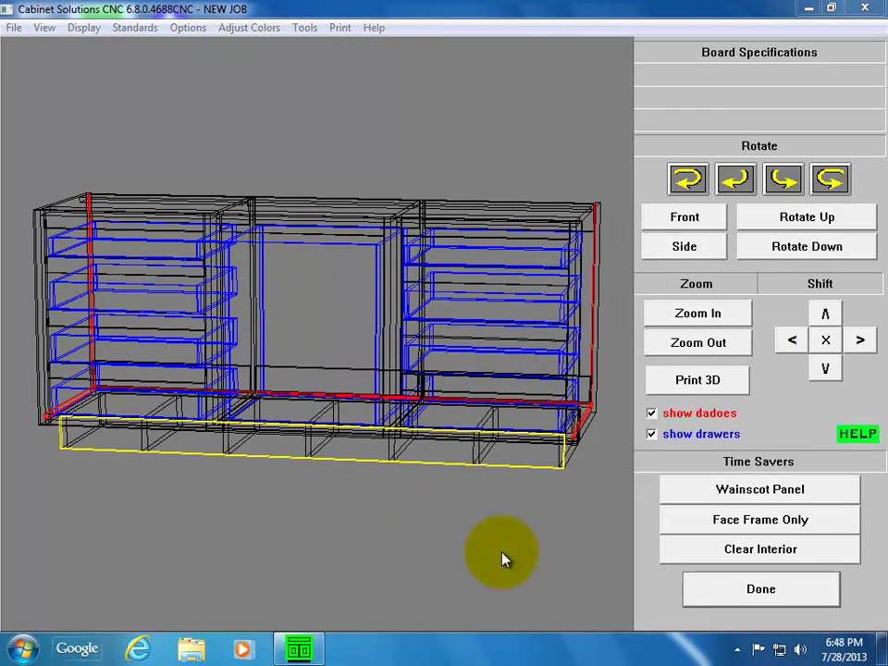
left_click(780, 593)
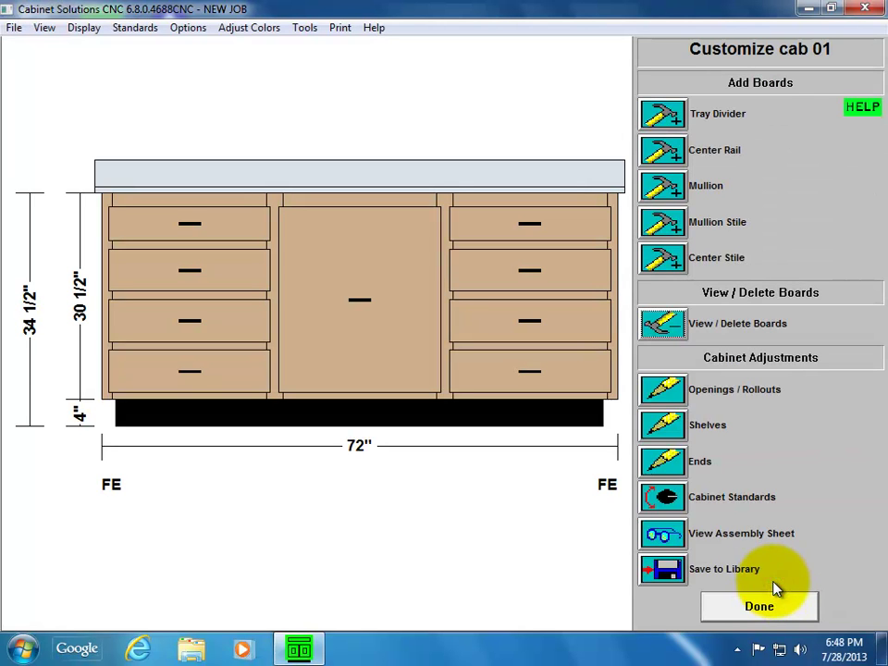
Raise opening 5's bottom rail to 28 inches from the cabinet bottom
left_click(666, 387)
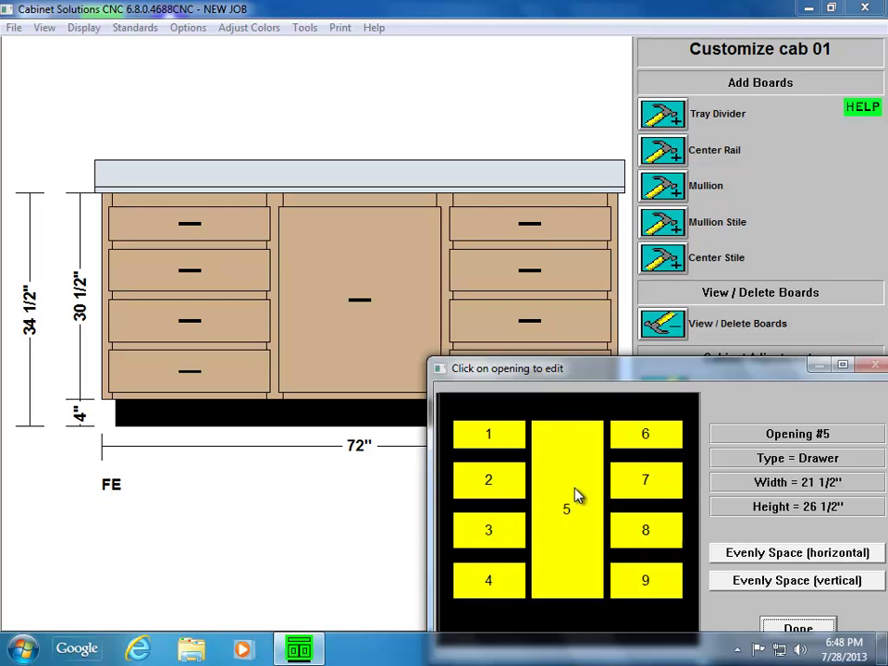
left_click(574, 477)
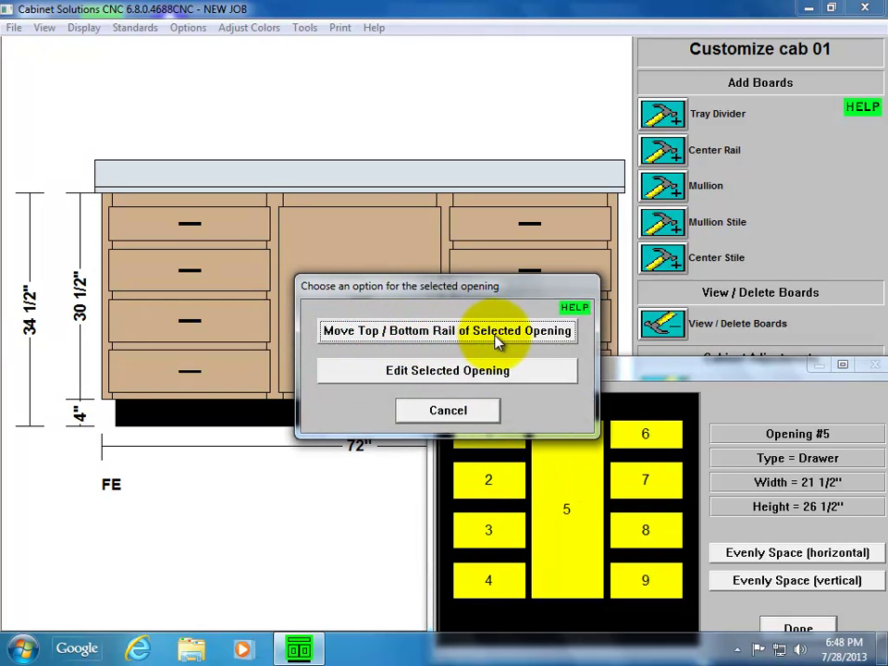
left_click(498, 342)
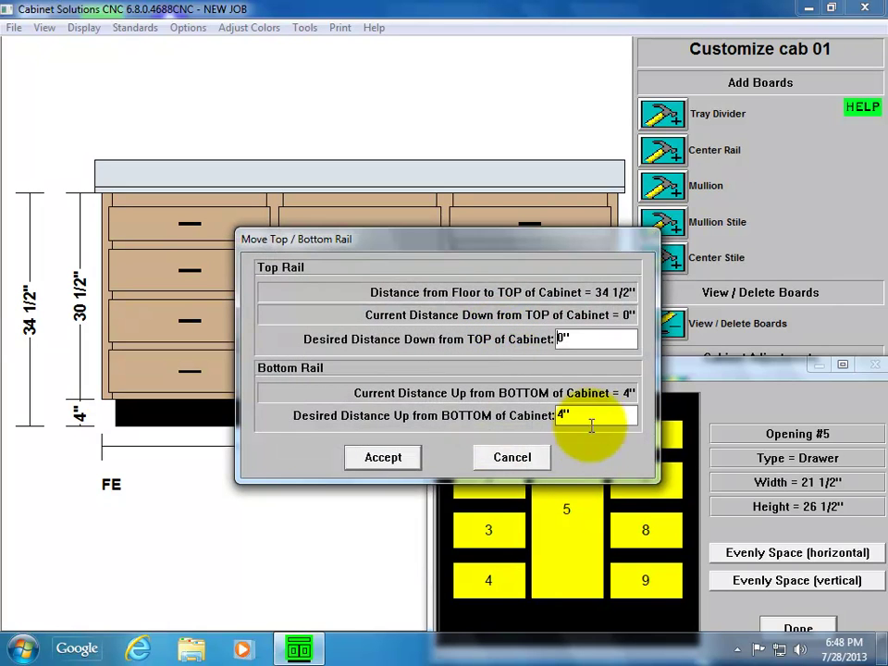
left_click(592, 414)
double_click(611, 414)
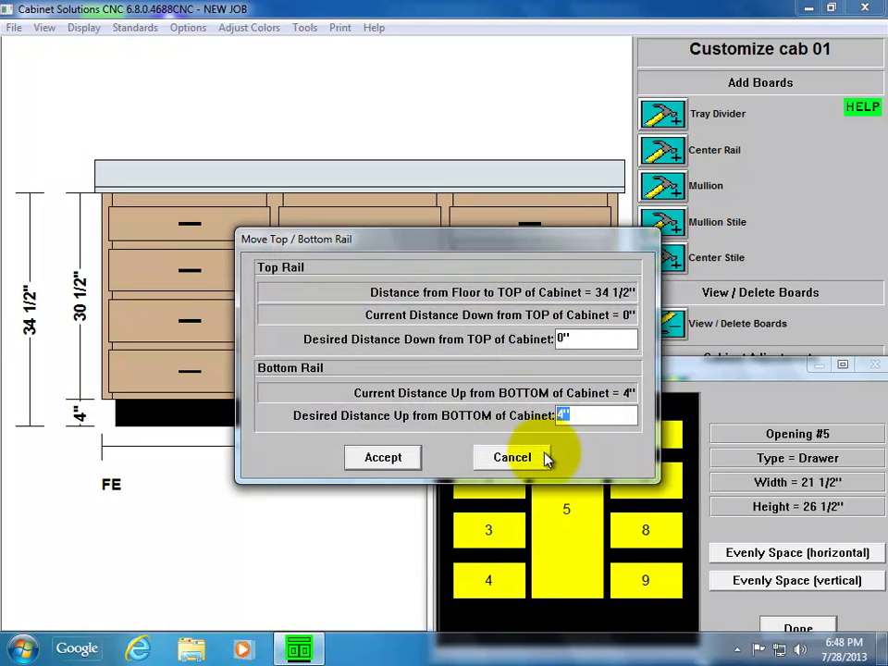
type("28")
left_click(377, 460)
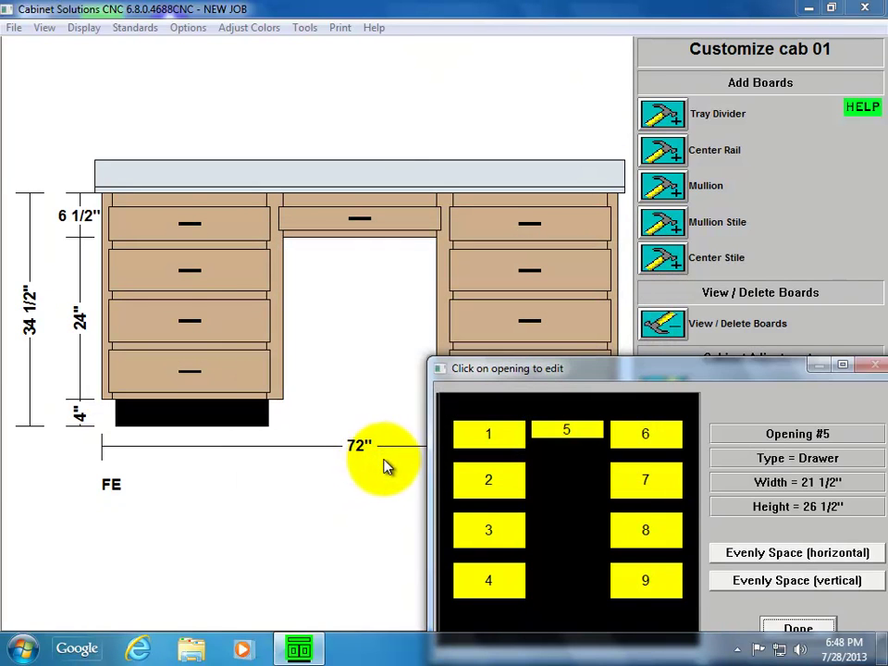
left_click(798, 629)
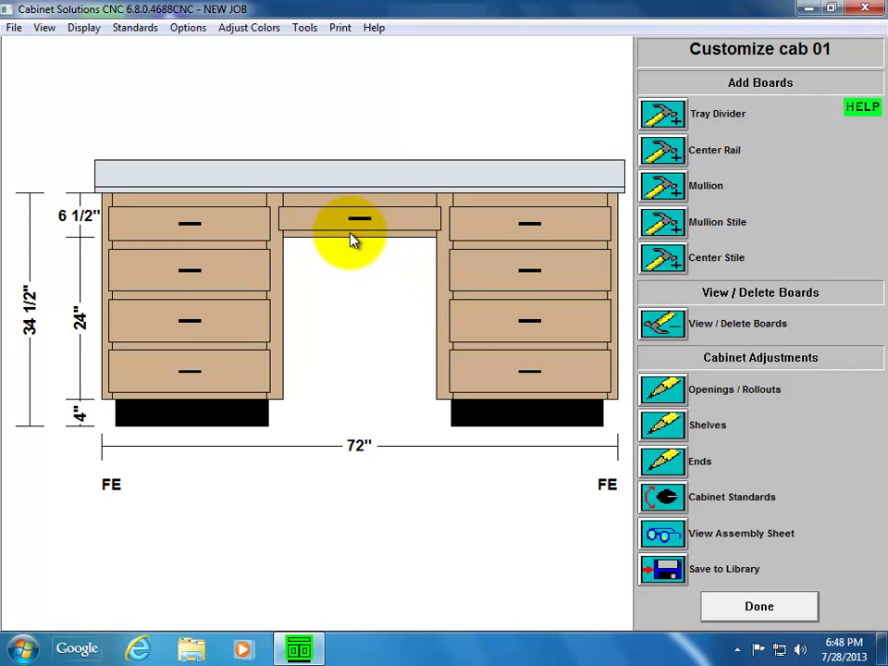
Delete the leftover bottom rail beneath the centre drawer in the board view
left_click(664, 324)
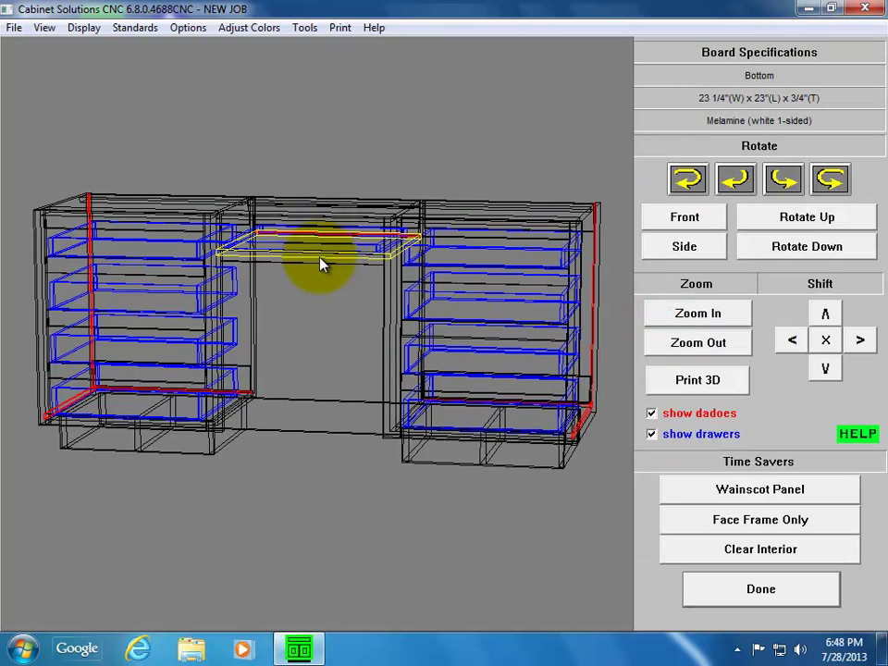
left_click(321, 271)
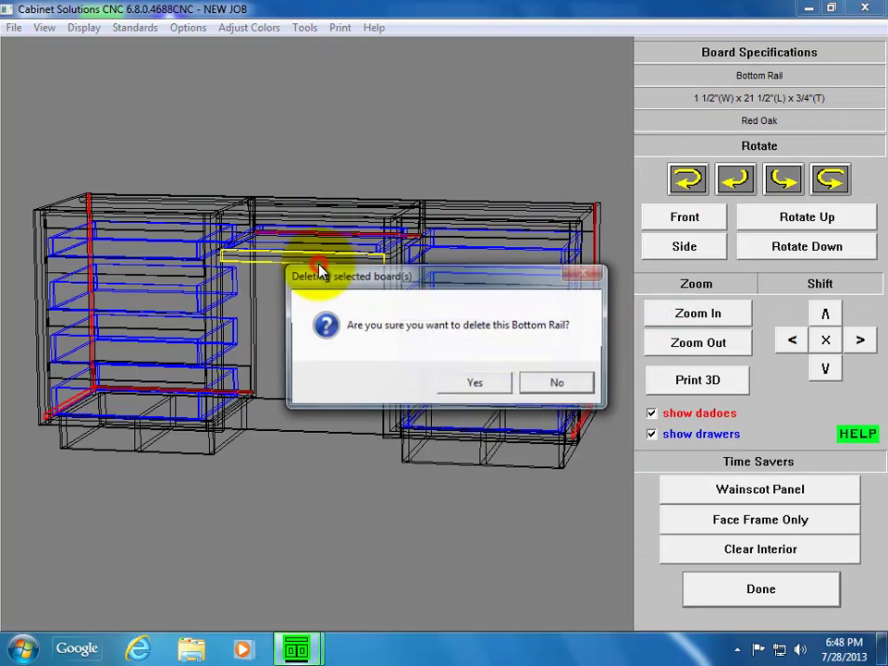
left_click(475, 387)
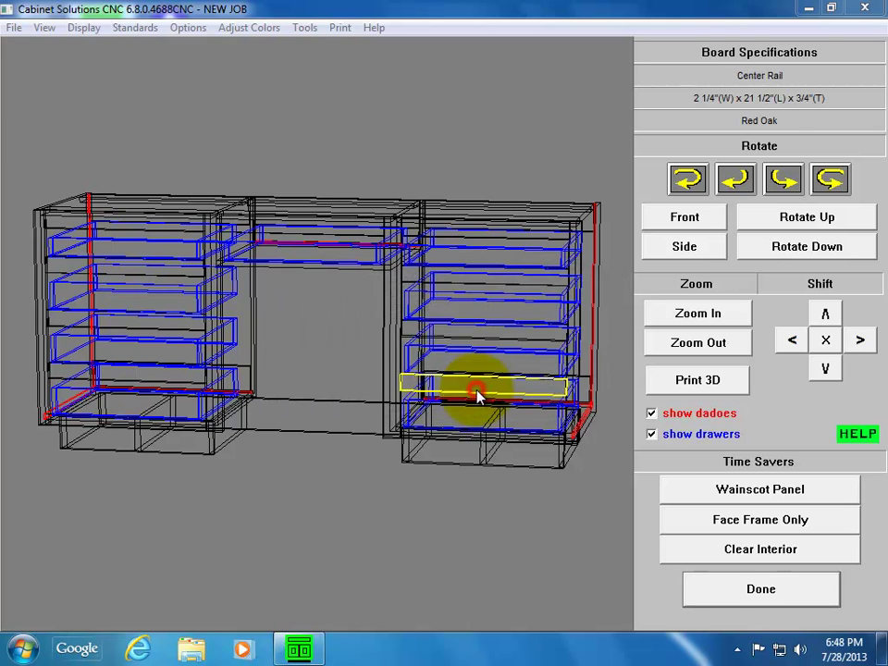
left_click(718, 589)
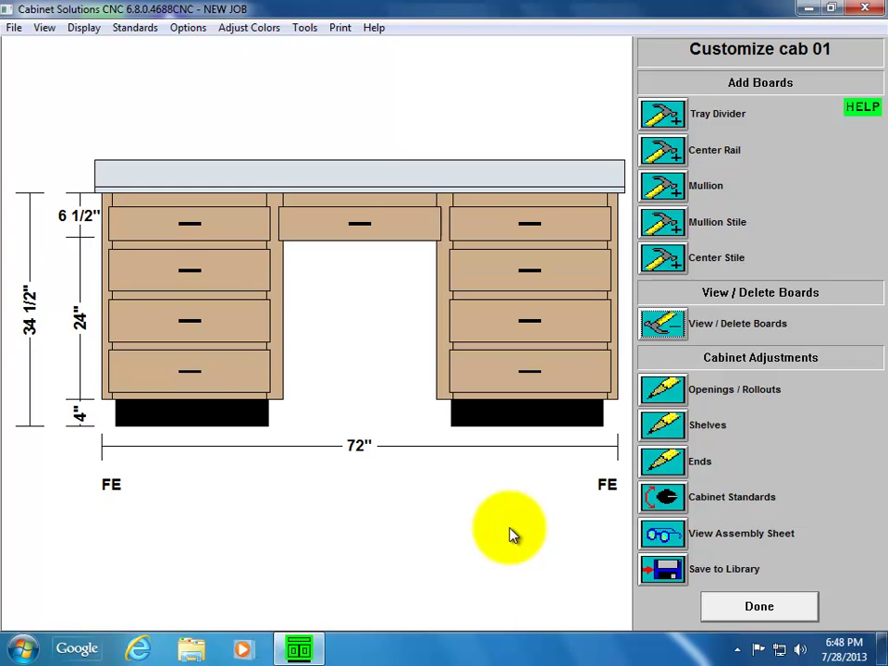
Delete one center rail from each side drawer bank in the board view
left_click(659, 332)
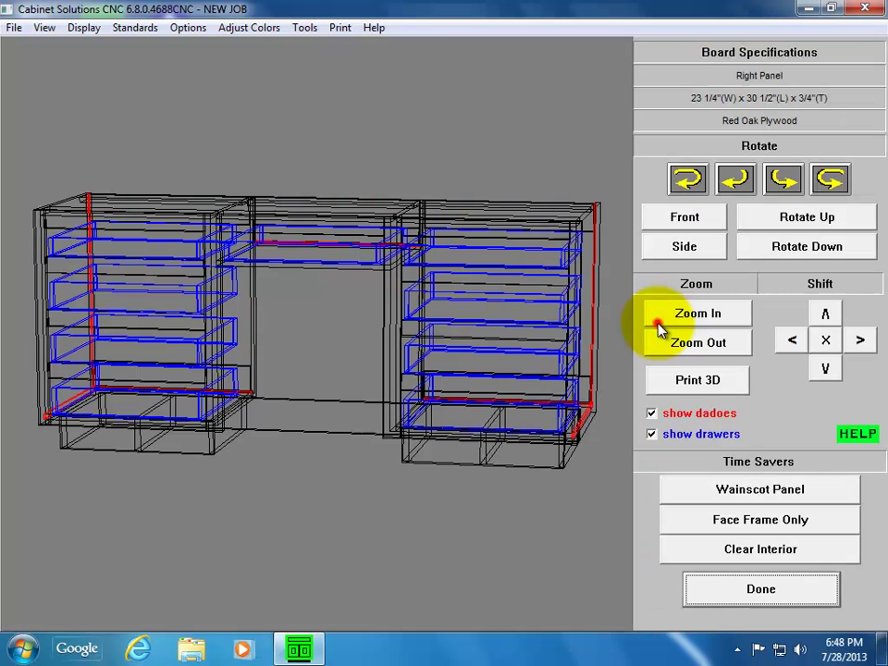
left_click(504, 400)
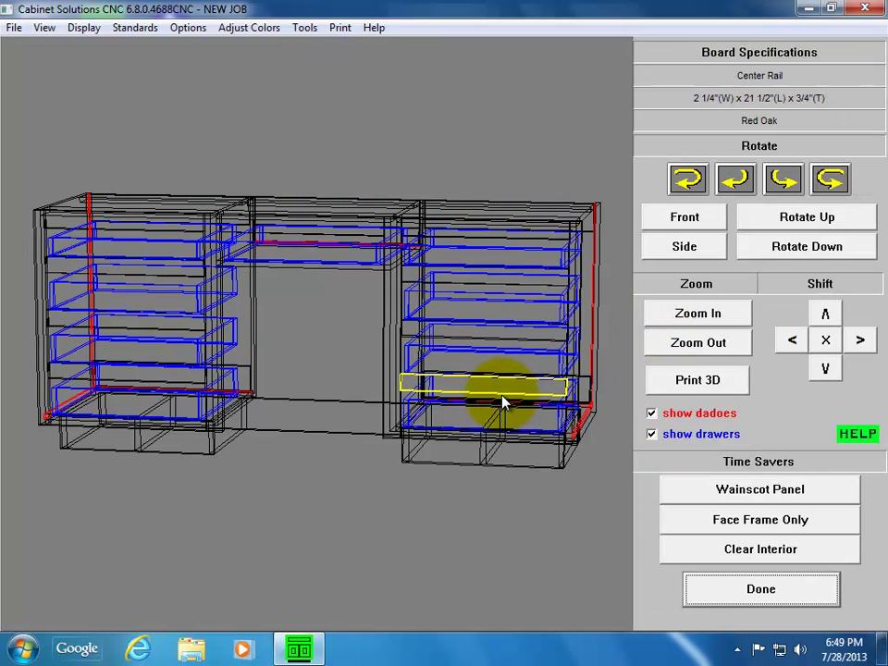
key("Delete")
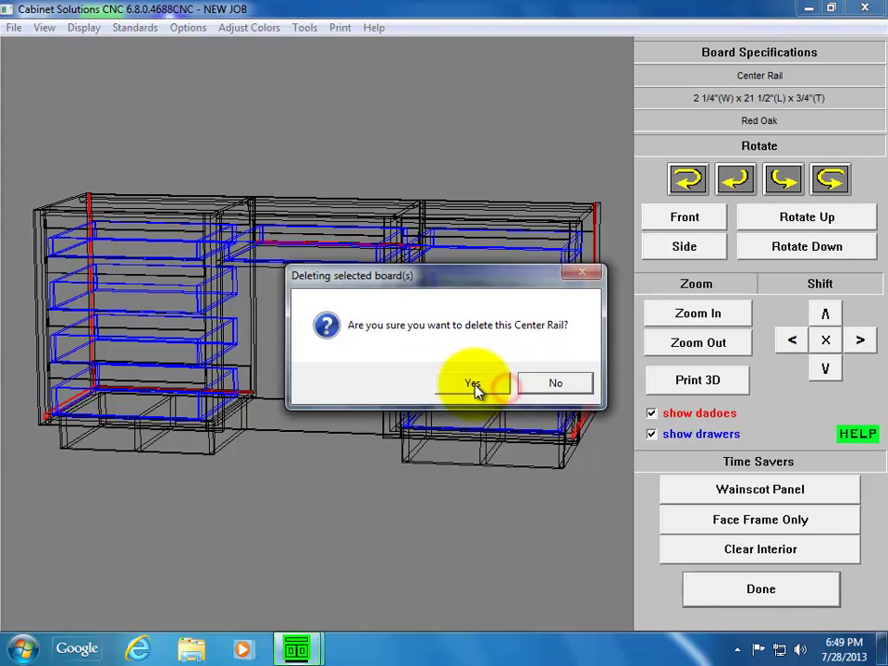
left_click(474, 387)
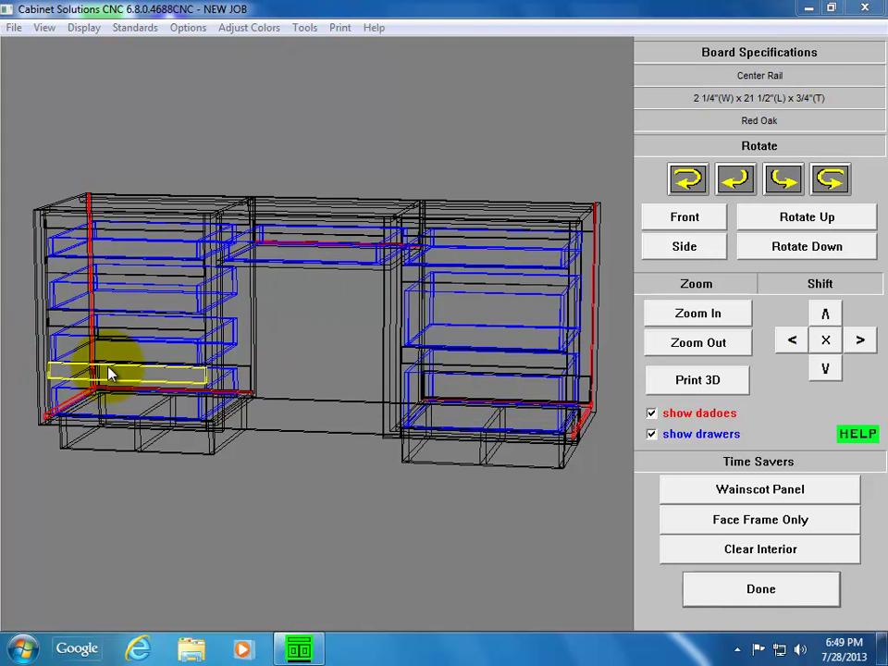
key("Delete")
left_click(473, 385)
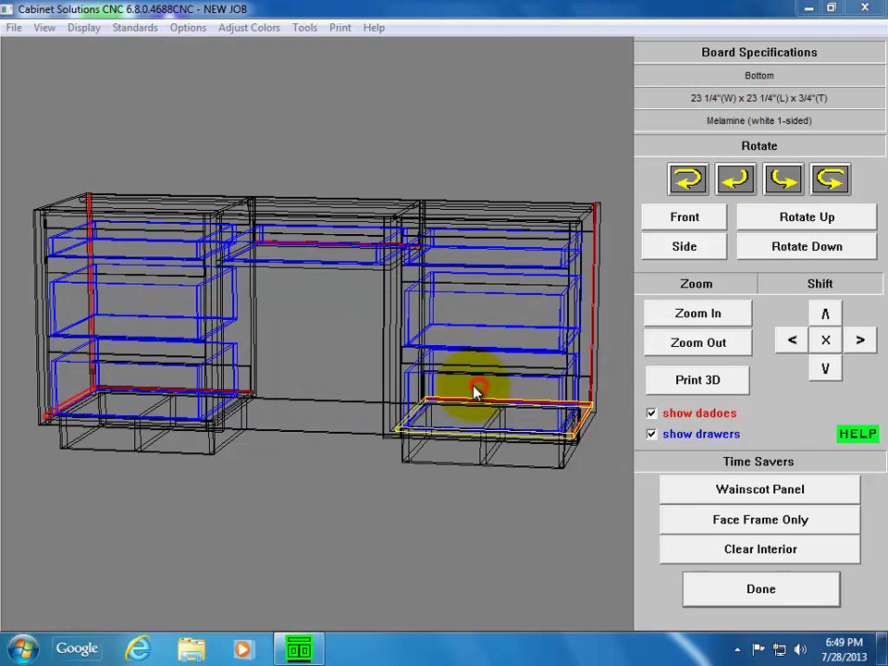
Finish customizing and rotate the desk in the 3-D room view
left_click(760, 589)
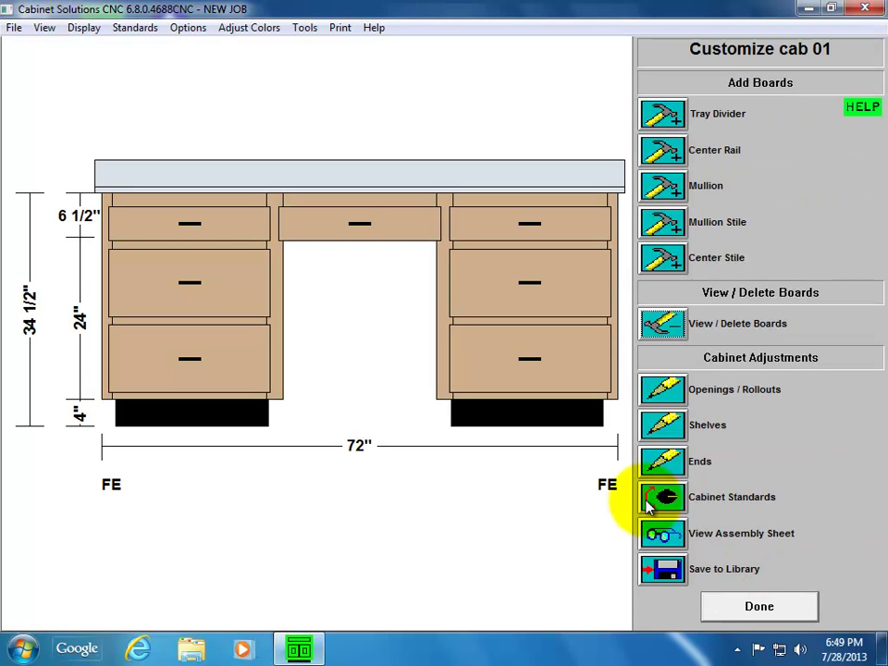
left_click(755, 615)
left_click(775, 224)
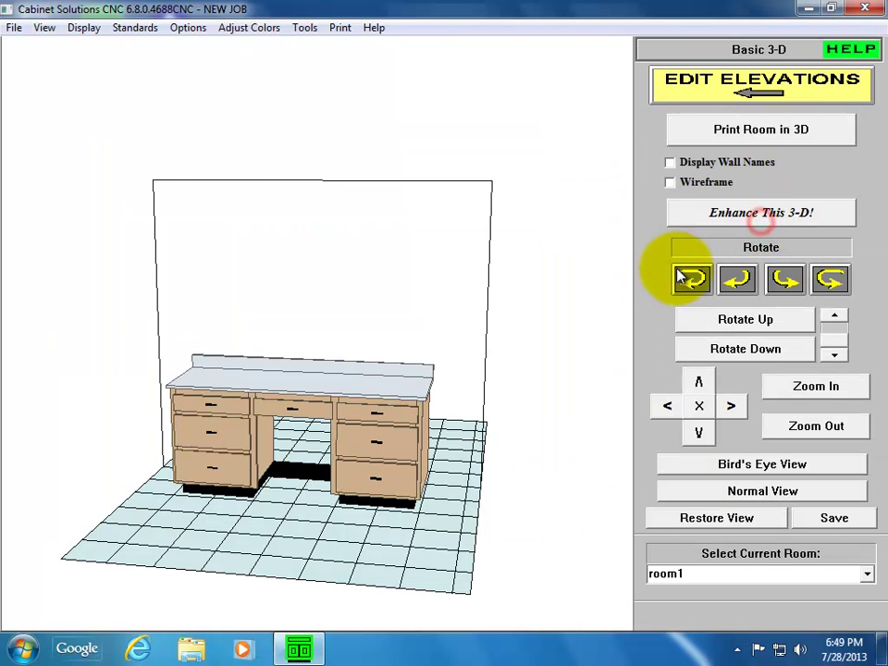
left_click(692, 278)
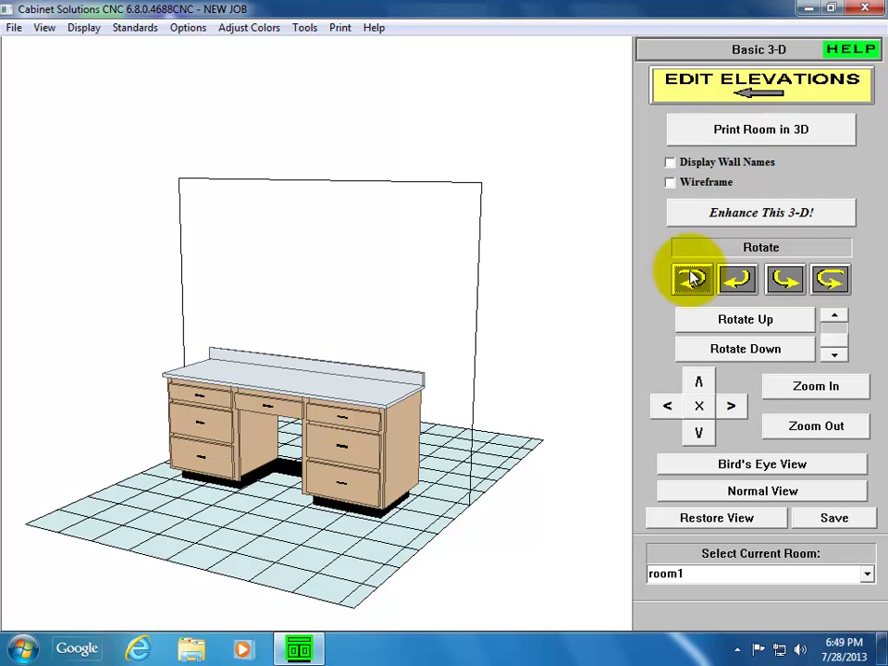
Reopen the desk and make its right end a plant-on door replacing the side panel
left_click(727, 90)
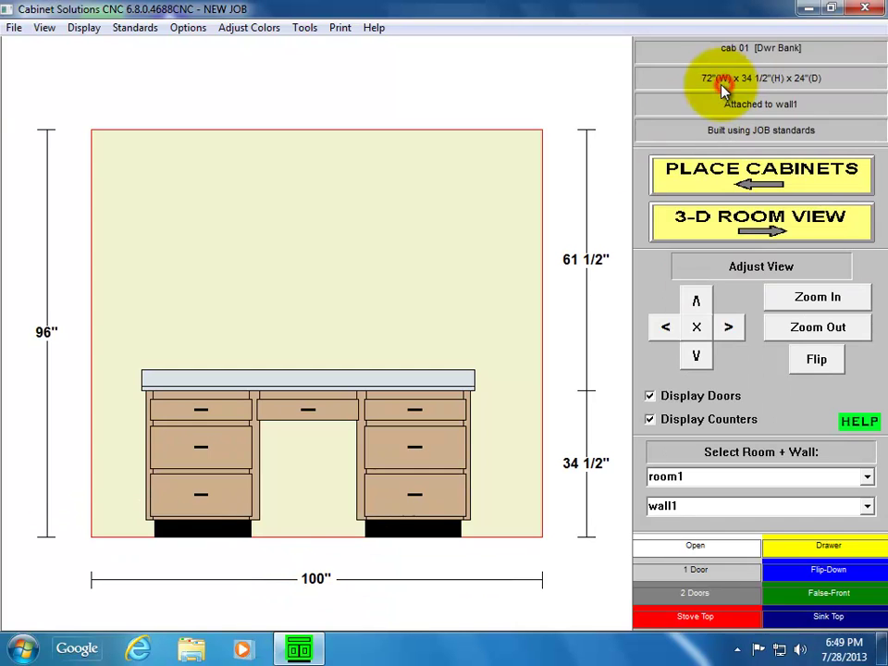
left_click(525, 339)
double_click(414, 451)
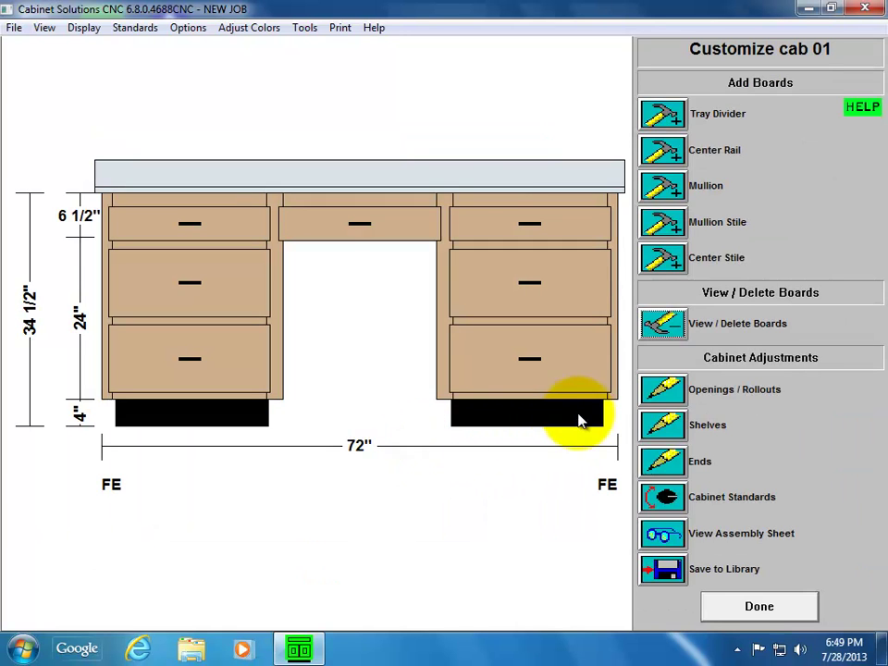
left_click(663, 460)
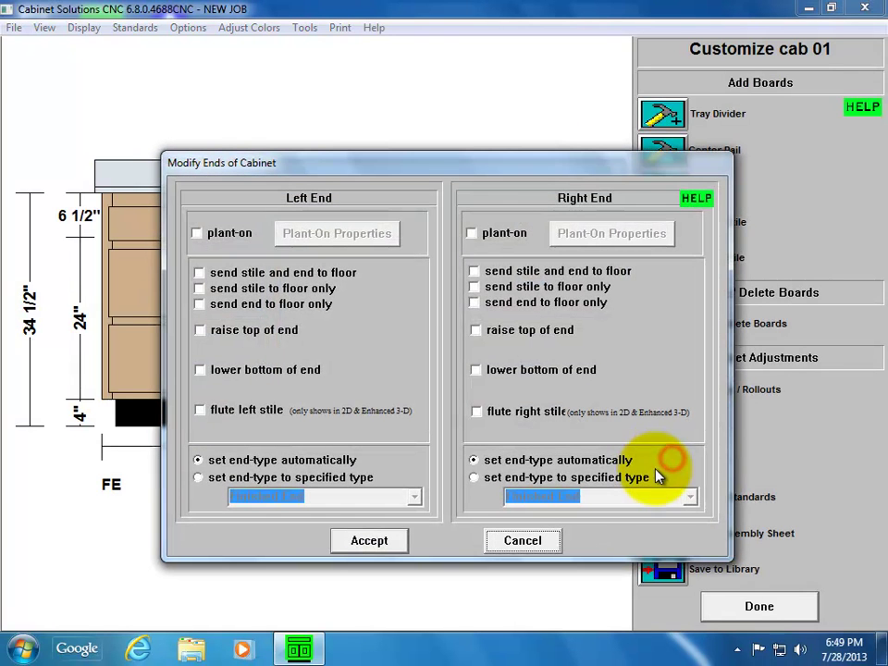
left_click(508, 235)
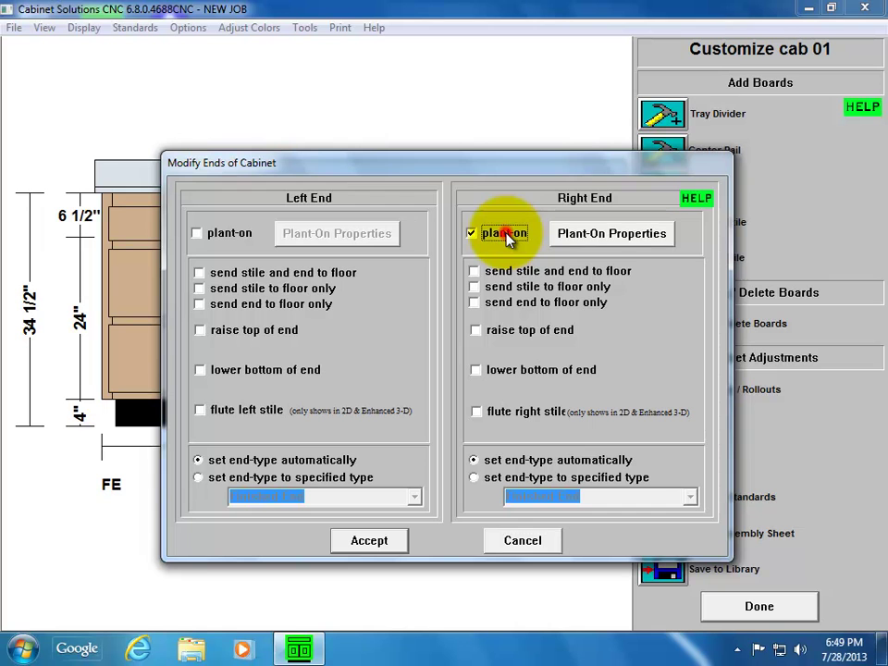
left_click(616, 237)
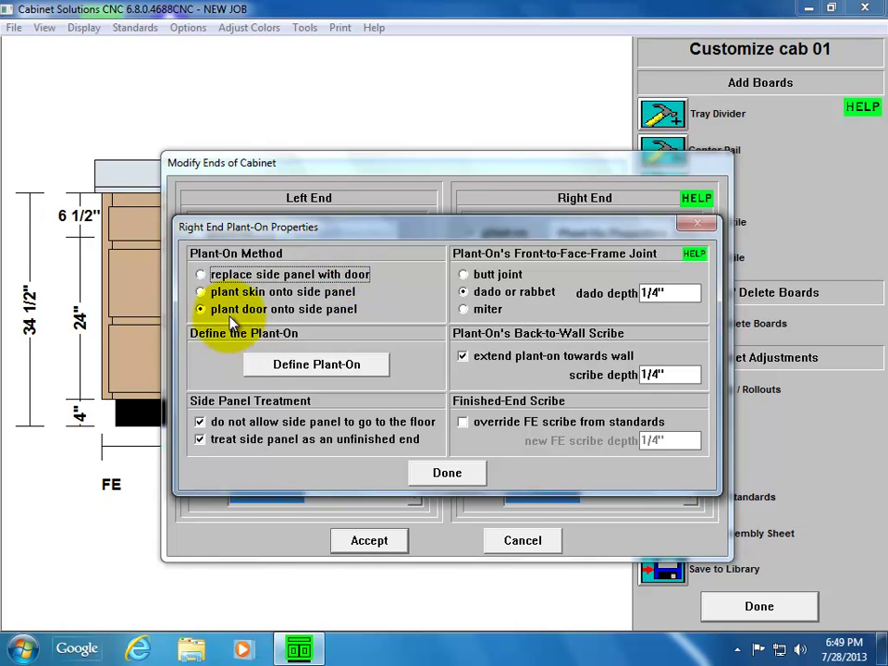
left_click(284, 275)
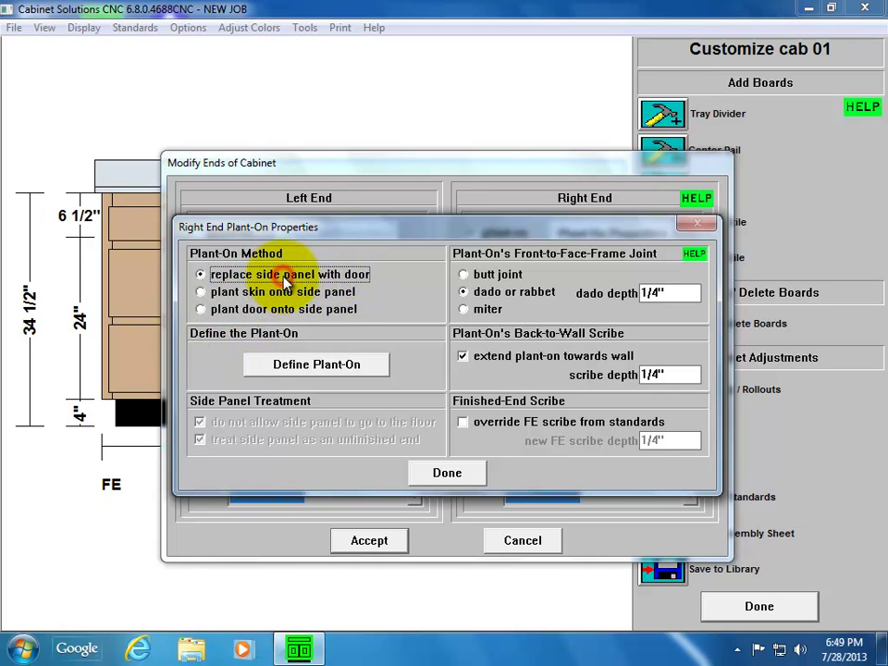
left_click(355, 367)
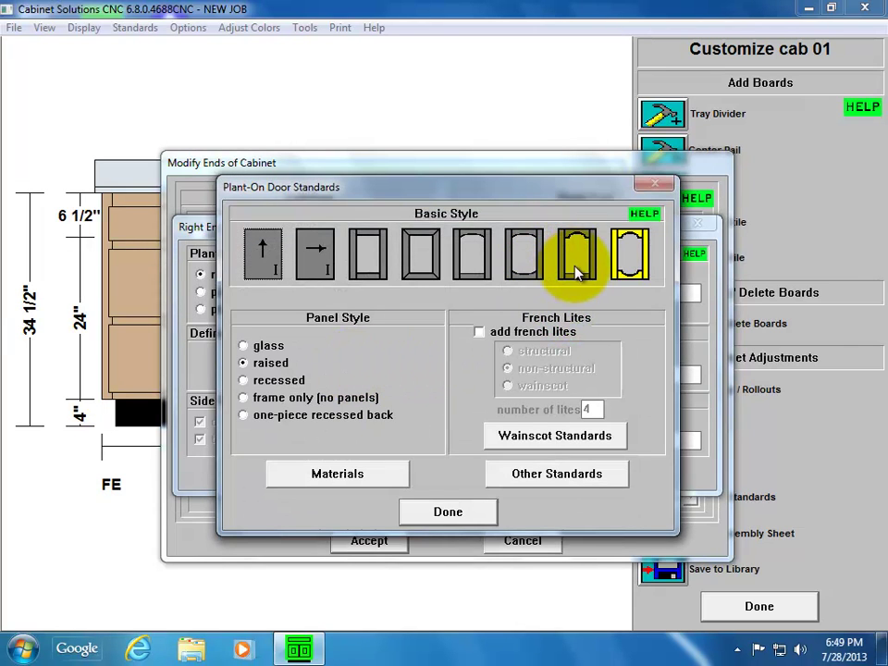
Give the right plant-on door the arched raised-panel style with a 4-inch top rail
left_click(577, 259)
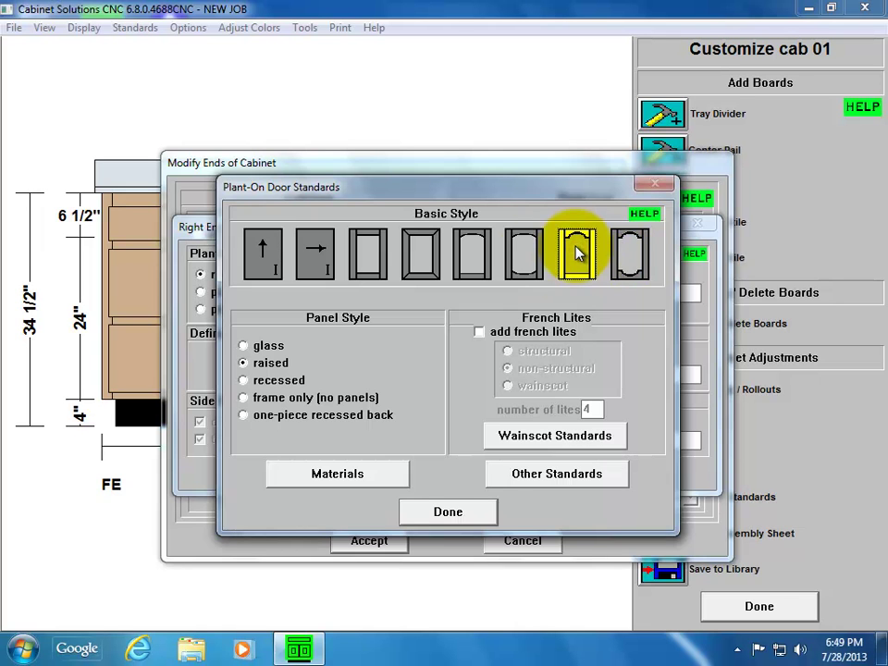
left_click(460, 516)
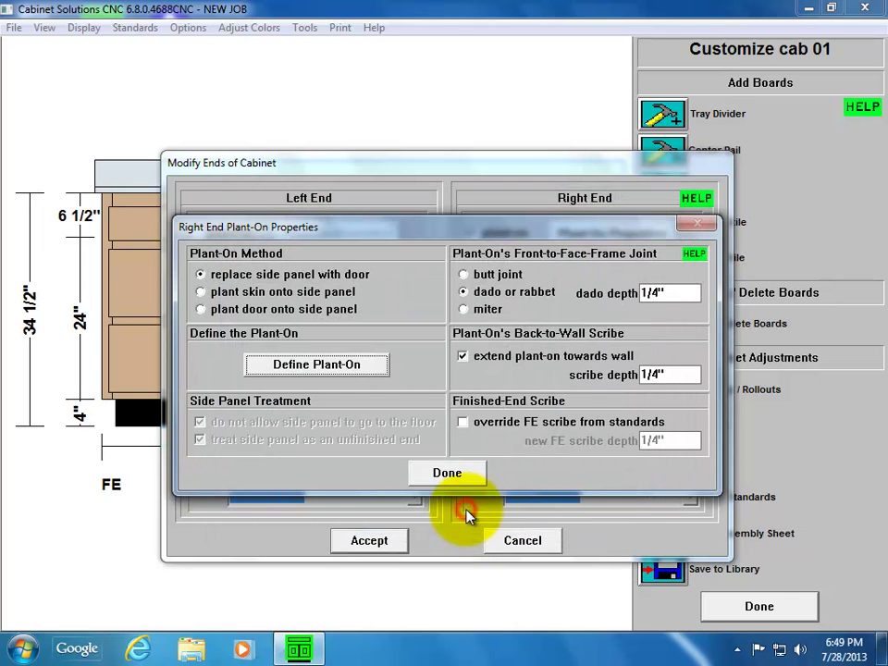
left_click(363, 365)
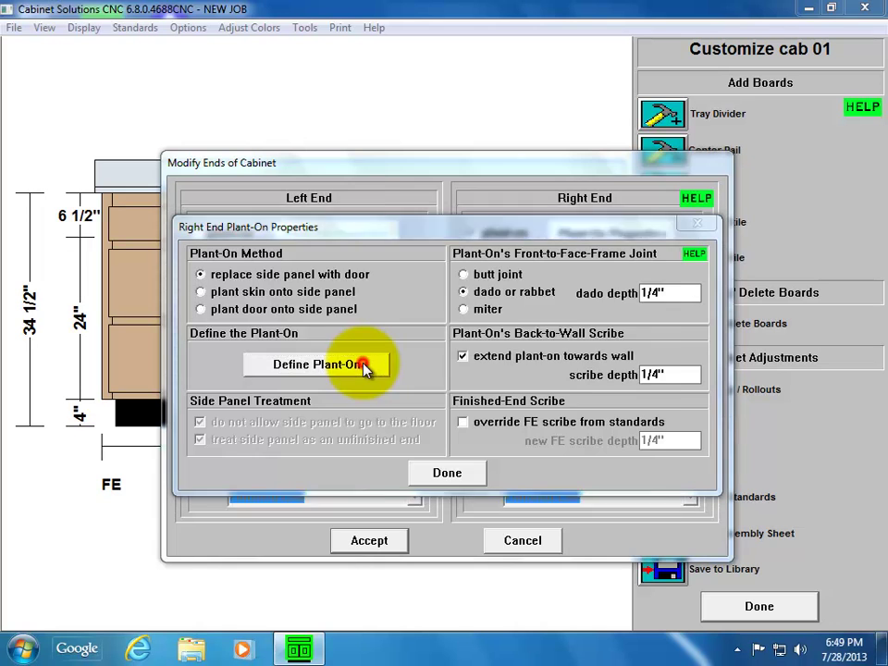
left_click(546, 474)
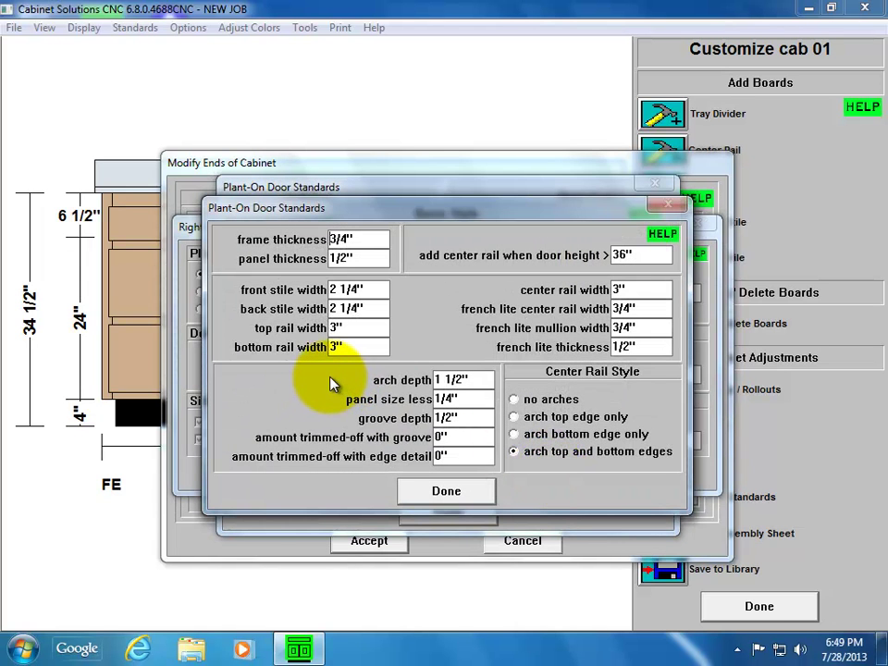
double_click(368, 328)
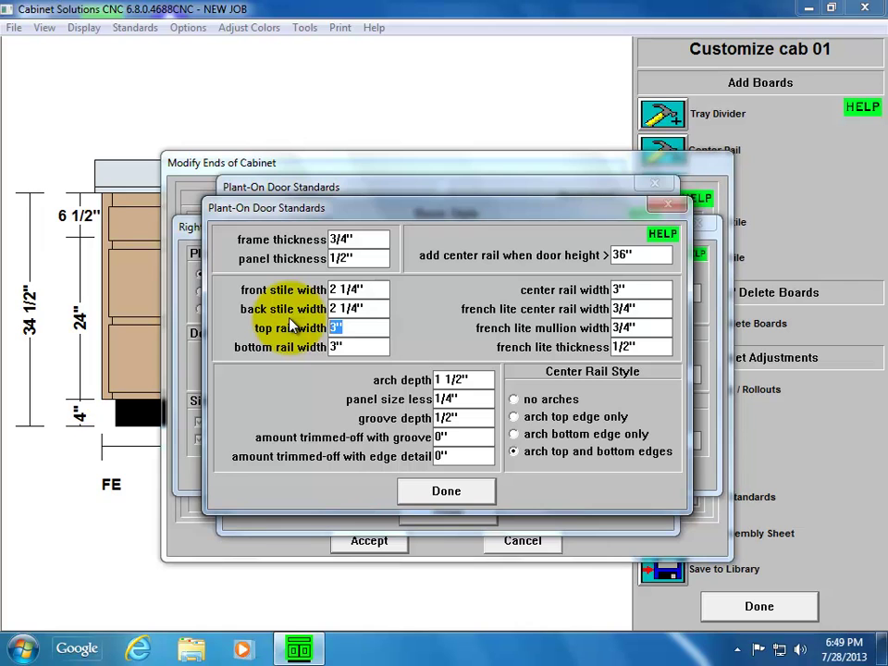
type("4")
left_click(447, 490)
left_click(444, 516)
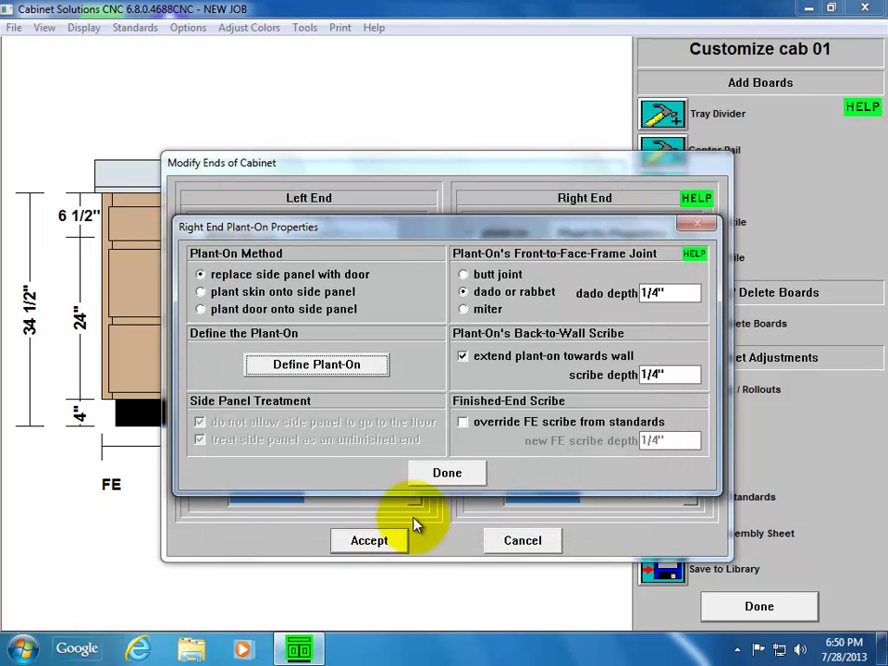
Make the left end a plant-on door that replaces the side panel
left_click(447, 473)
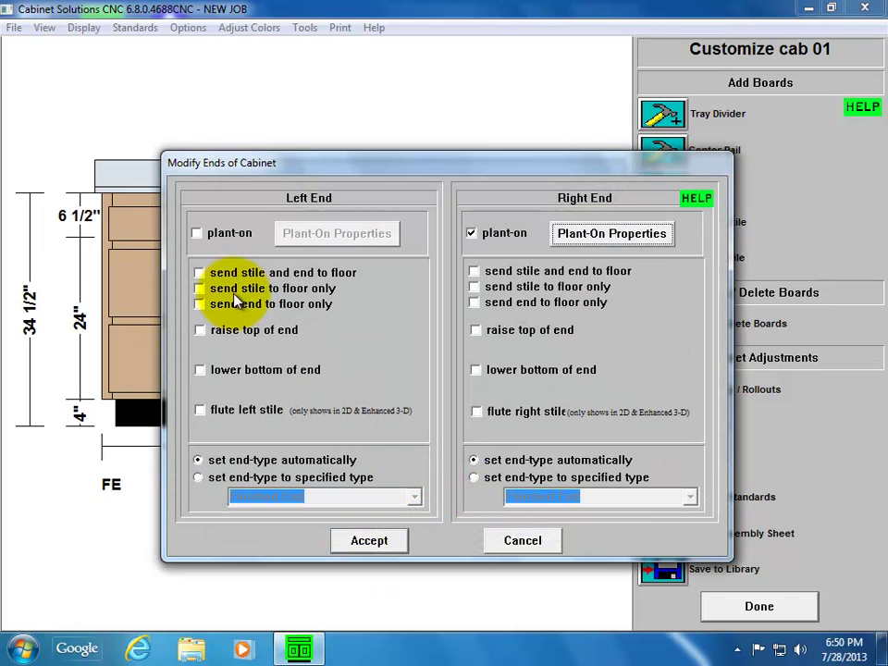
left_click(225, 236)
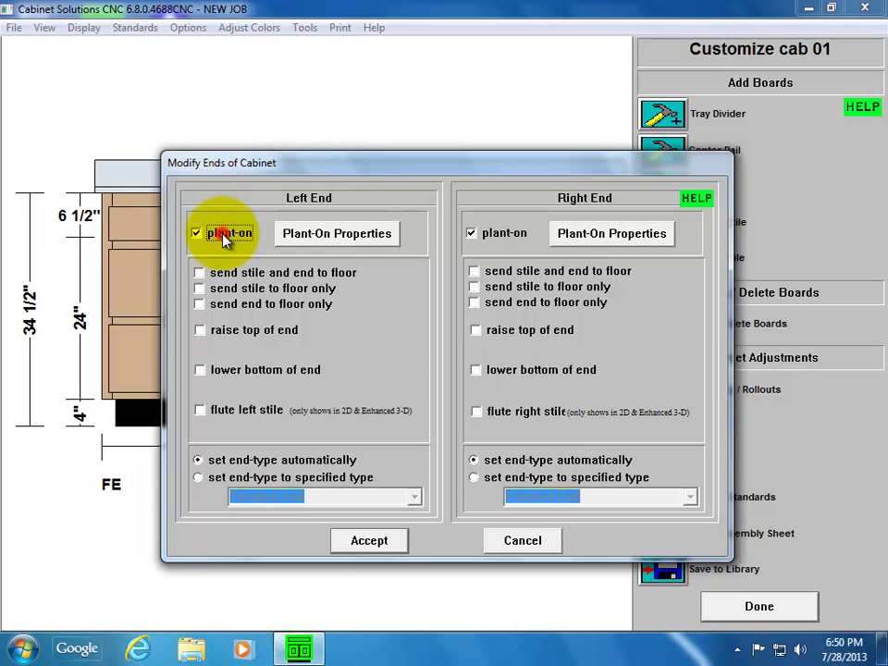
left_click(329, 233)
left_click(278, 275)
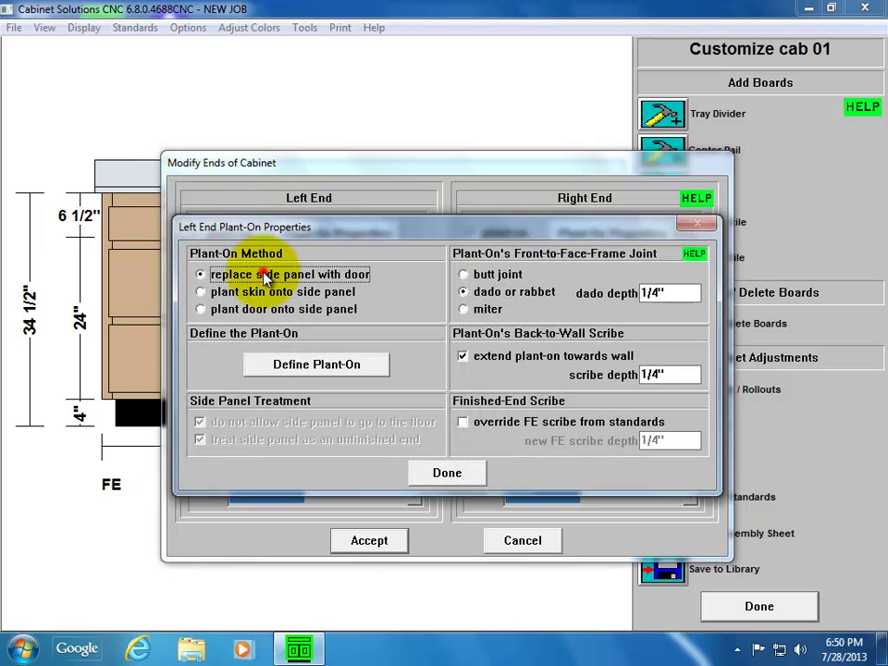
left_click(338, 364)
Give the left plant-on door the arched raised-panel style with a 4-inch top rail
left_click(575, 252)
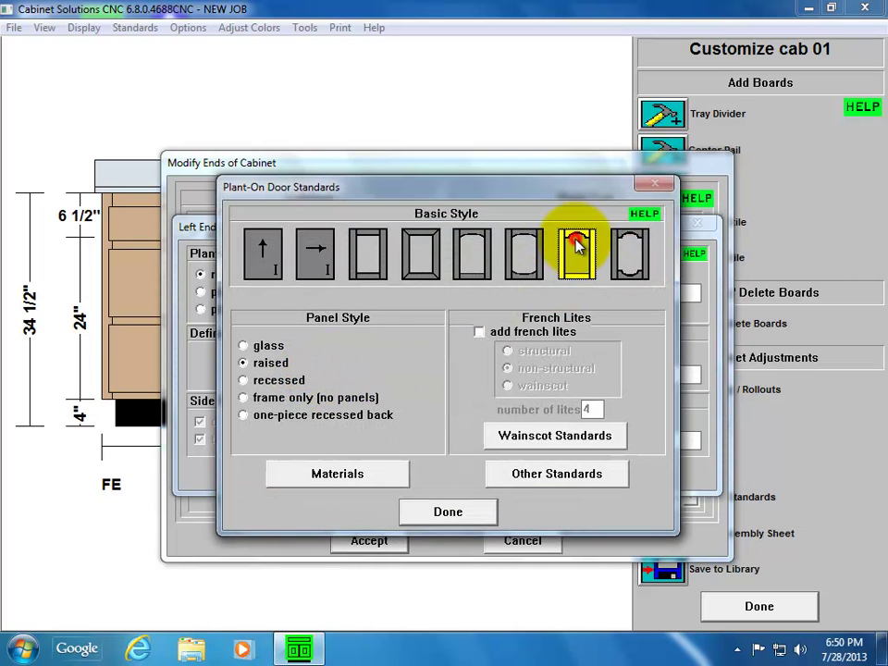
left_click(558, 473)
double_click(357, 329)
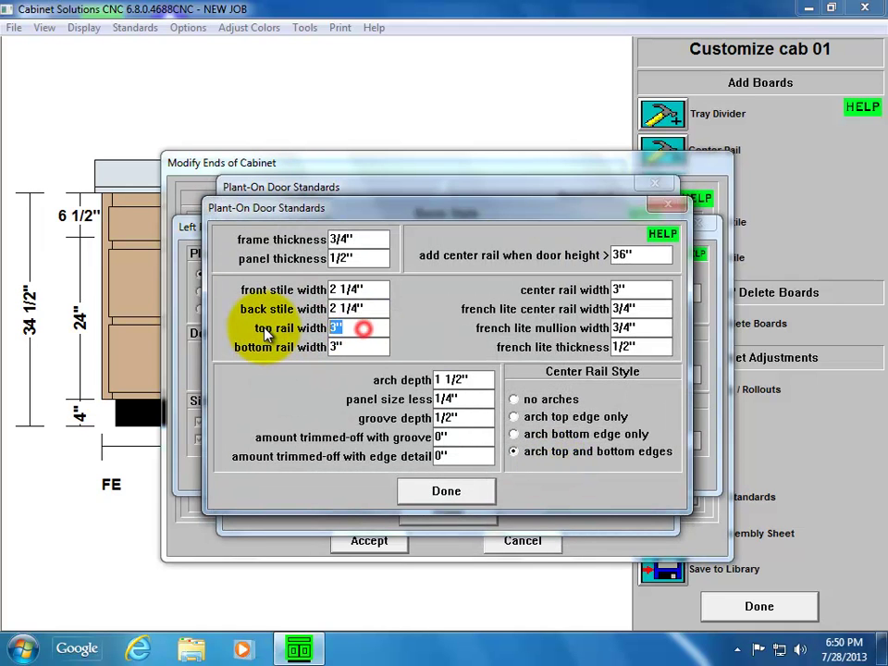
type("4")
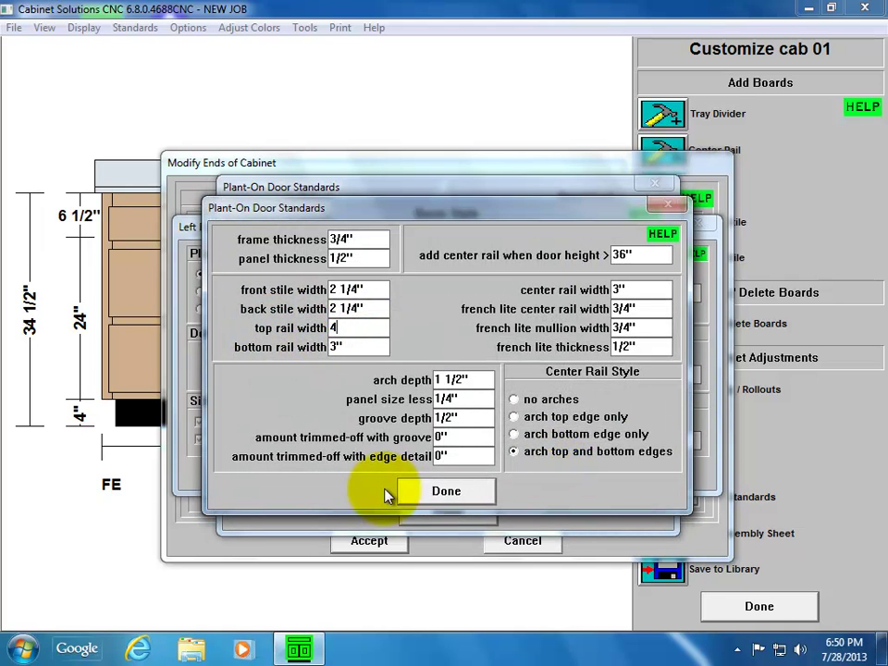
left_click(465, 497)
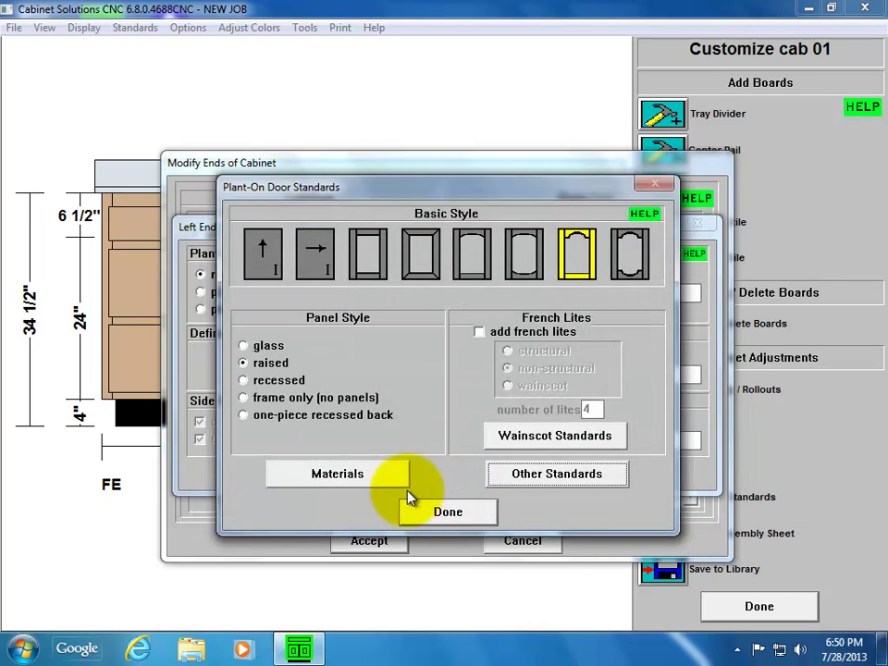
left_click(448, 512)
left_click(447, 473)
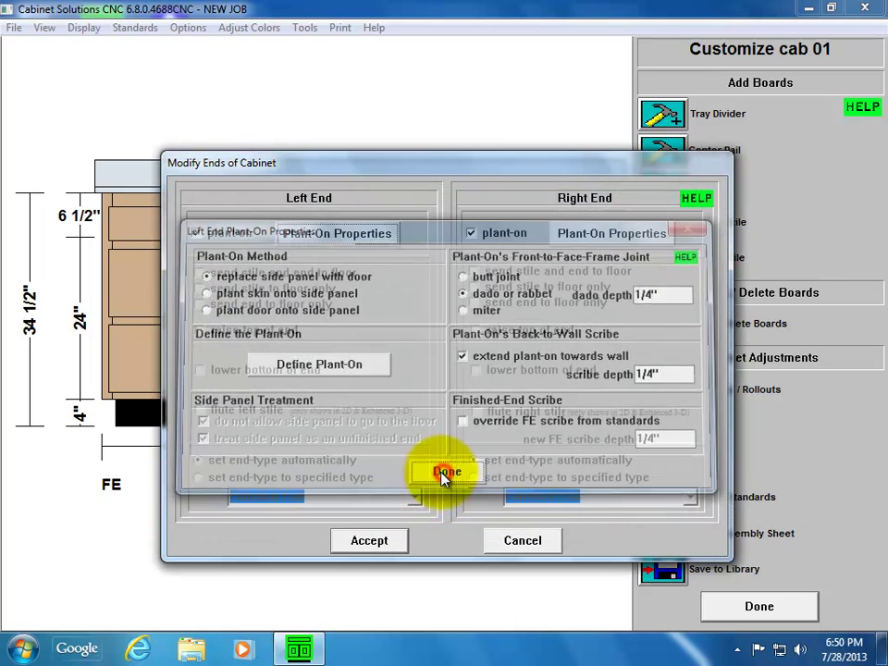
Apply the arched plant-on end changes, finish the desk cabinet, and show it in 3-D room view
left_click(386, 546)
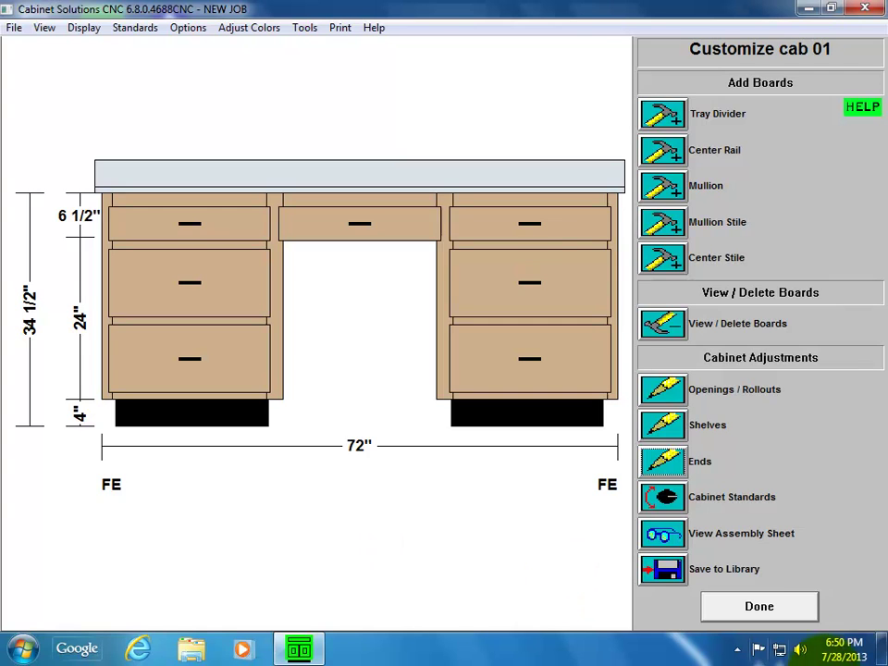
left_click(772, 617)
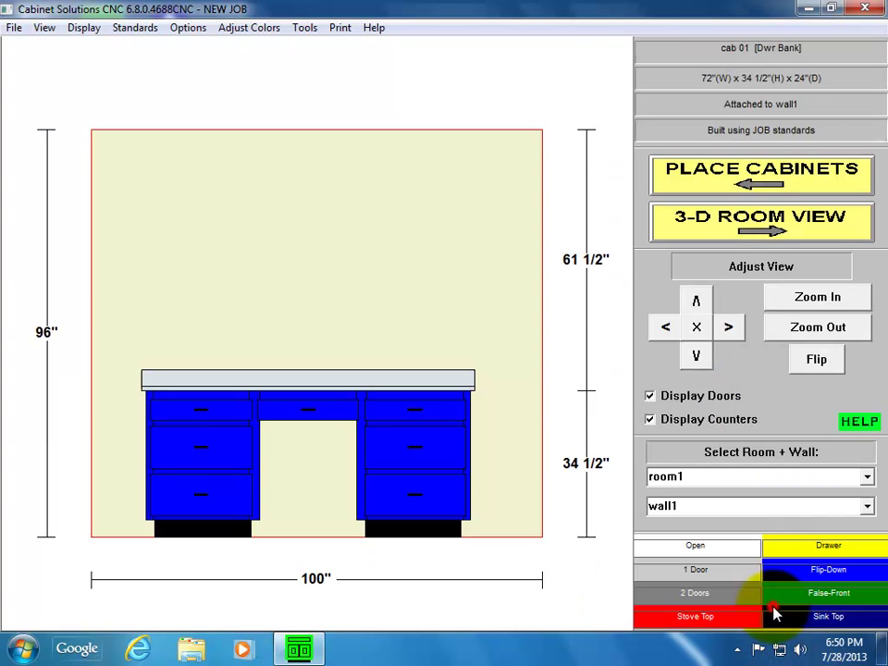
left_click(773, 238)
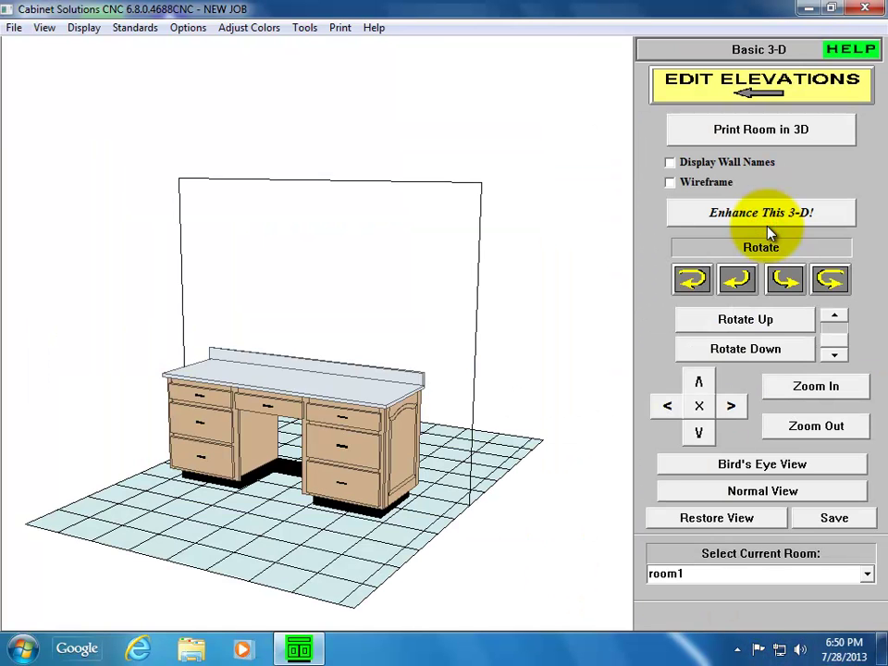